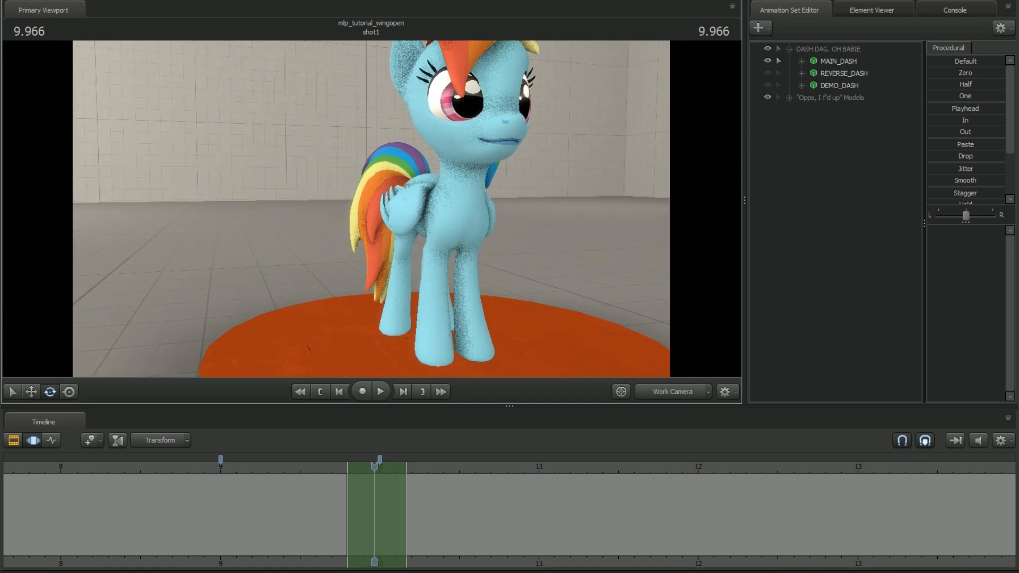
# Step: Move the playhead to 10.266 and inspect the pony's raised wings from the front
pyautogui.moveTo(296, 503)
pyautogui.mouseDown(button='middle')
pyautogui.moveTo(320, 499)
pyautogui.moveTo(250, 498)
pyautogui.moveTo(330, 507)
pyautogui.moveTo(327, 523)
pyautogui.mouseUp(button='middle')
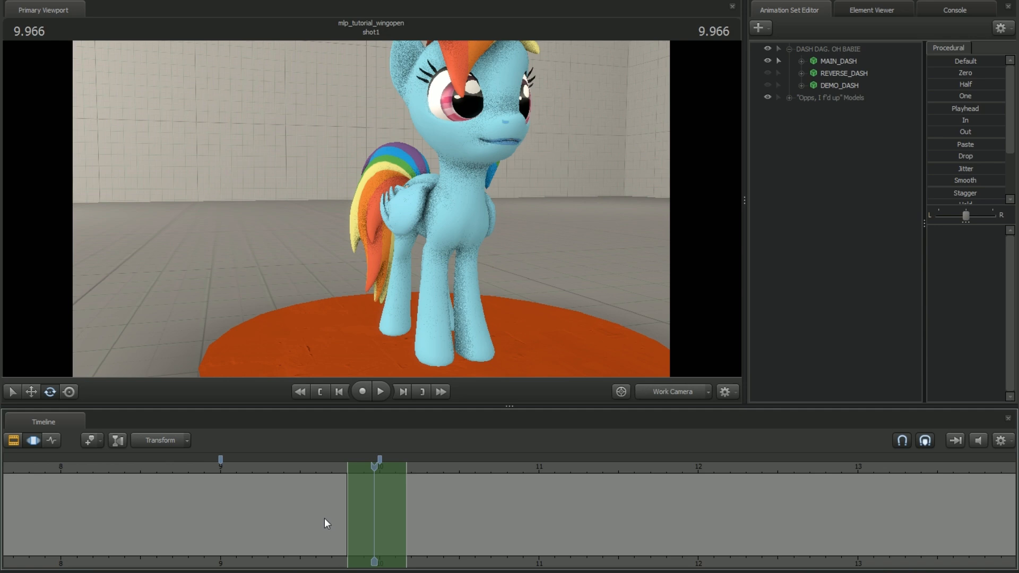
pyautogui.moveTo(323, 518)
pyautogui.mouseDown(button='middle')
pyautogui.moveTo(342, 519)
pyautogui.moveTo(180, 526)
pyautogui.moveTo(389, 540)
pyautogui.mouseUp(button='middle')
pyautogui.click(422, 473)
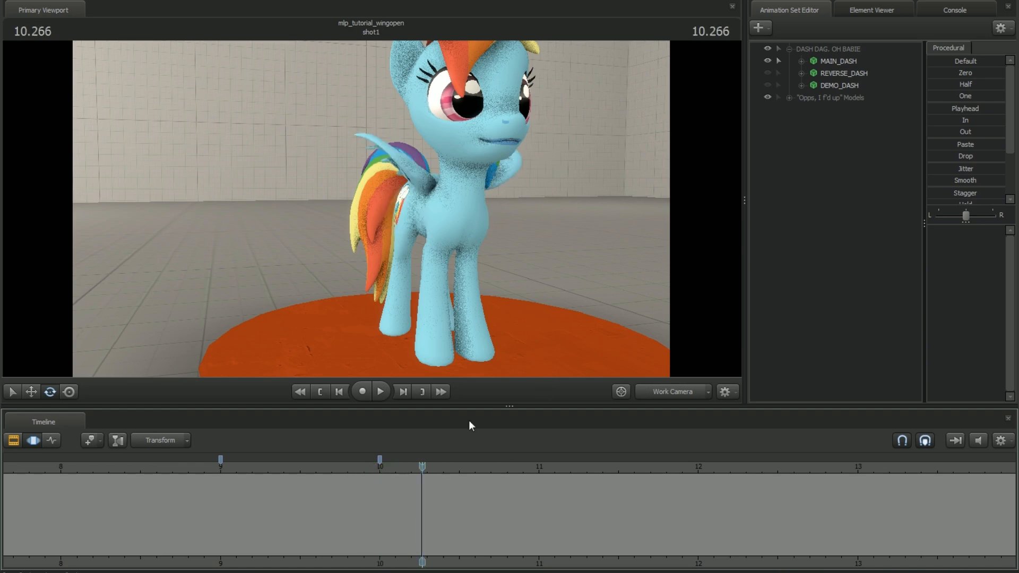
pyautogui.moveTo(478, 319); pyautogui.dragTo(297, 318)
pyautogui.press('d')
pyautogui.press('a')
# Step: Set MAIN_DASH's right_wing and left_wing body groups to their normal_spread models and scrub around second 10 to preview the wings
pyautogui.click(830, 61)
pyautogui.rightClick(830, 62)
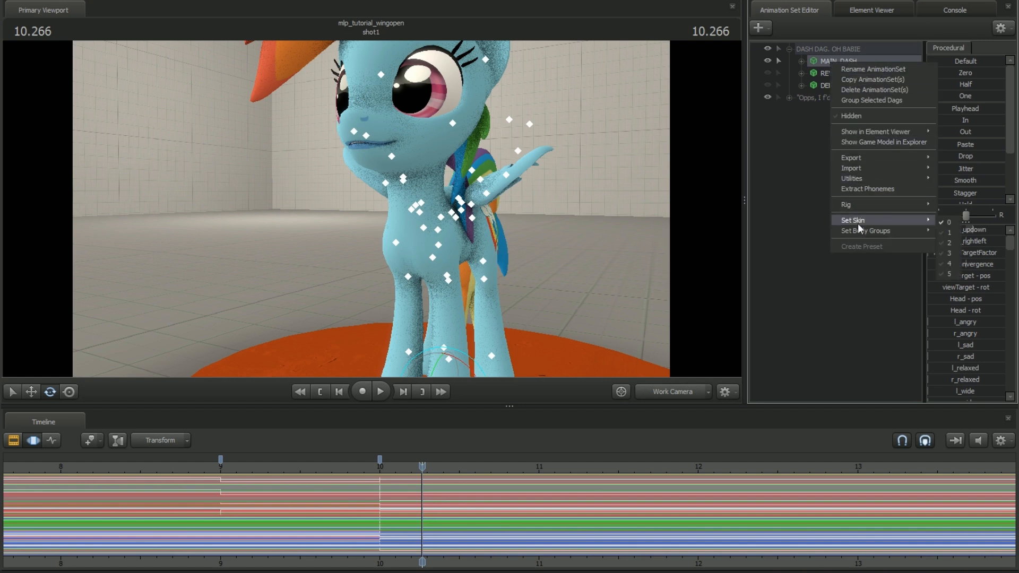
pyautogui.moveTo(857, 230)
pyautogui.moveTo(948, 242)
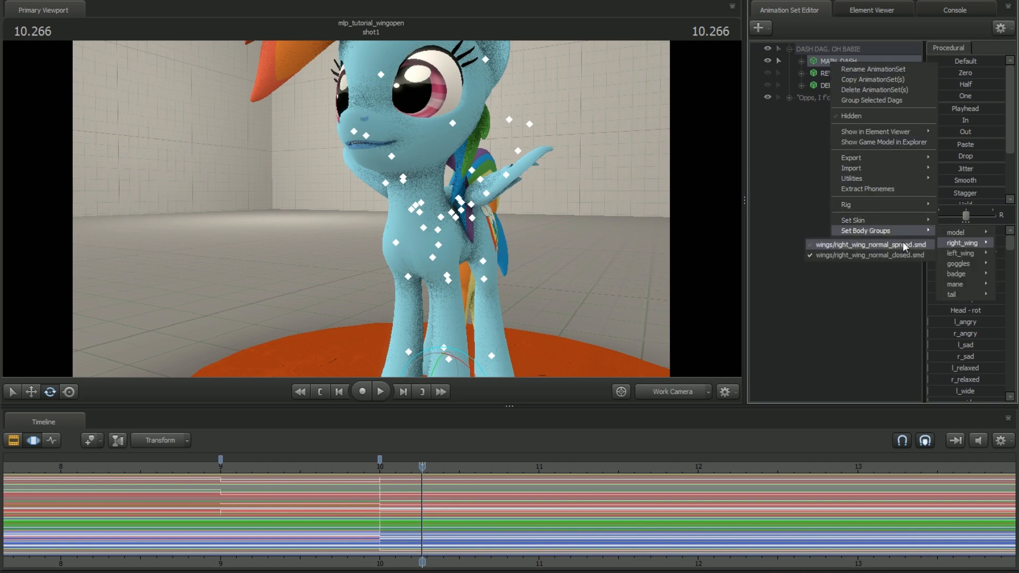
pyautogui.click(902, 242)
pyautogui.rightClick(863, 67)
pyautogui.moveTo(892, 233)
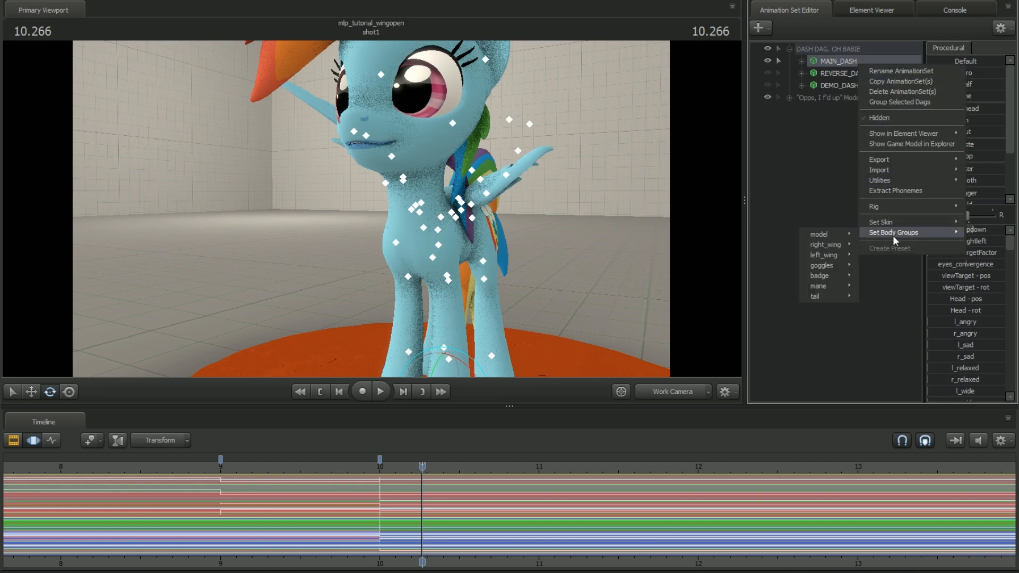
pyautogui.moveTo(836, 255)
pyautogui.click(920, 257)
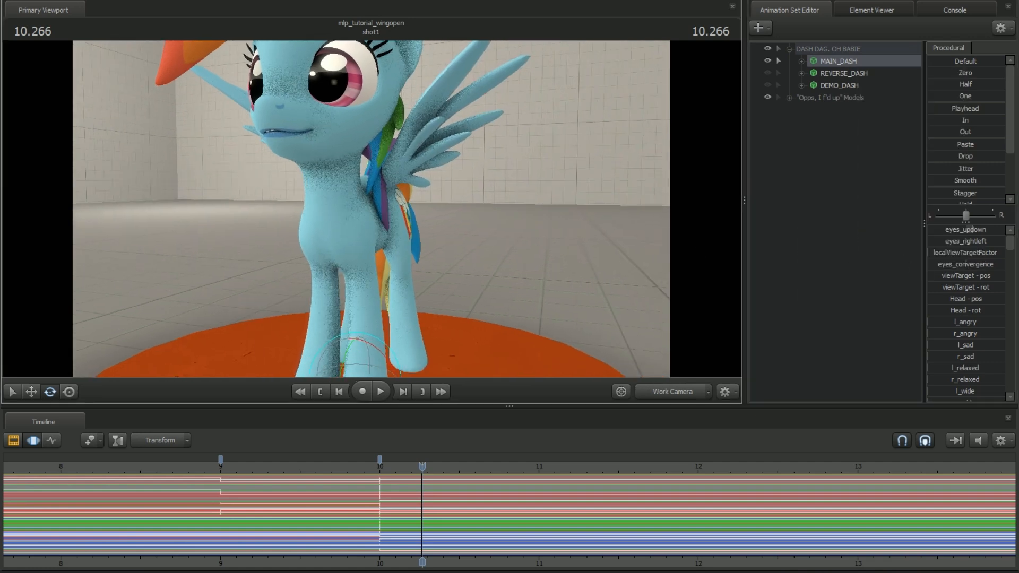
pyautogui.moveTo(406, 501); pyautogui.dragTo(366, 498)
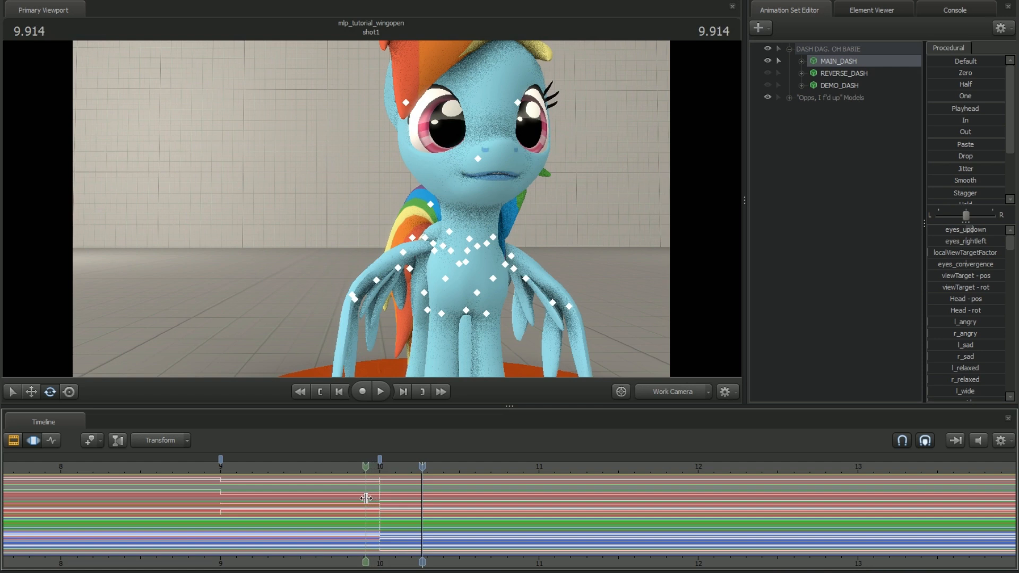
pyautogui.moveTo(365, 497); pyautogui.dragTo(383, 501)
# Step: Set MAIN_DASH's right_wing and left_wing body groups back to their normal_closed models and scrub near second 10
pyautogui.rightClick(857, 60)
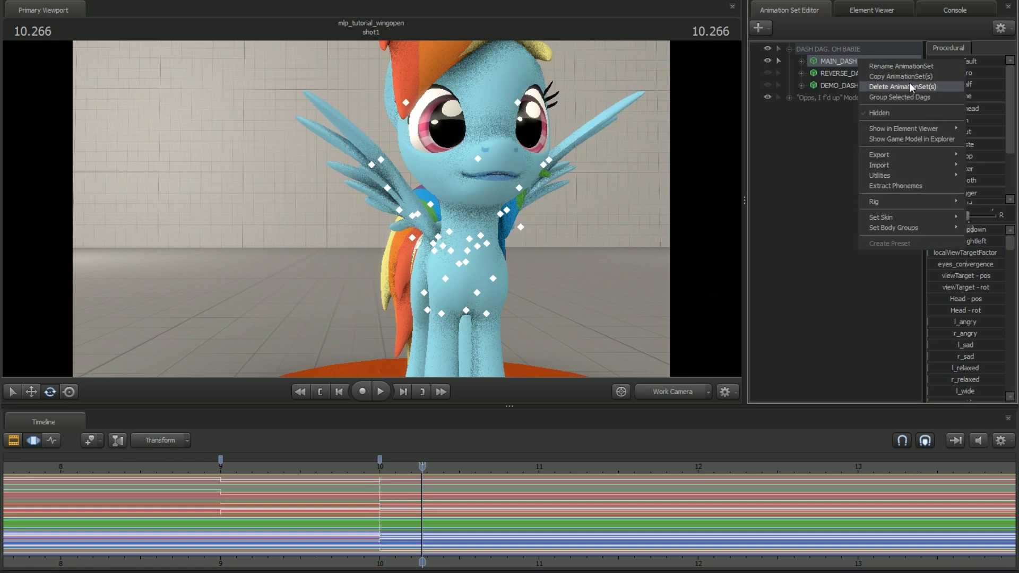
pyautogui.moveTo(890, 227)
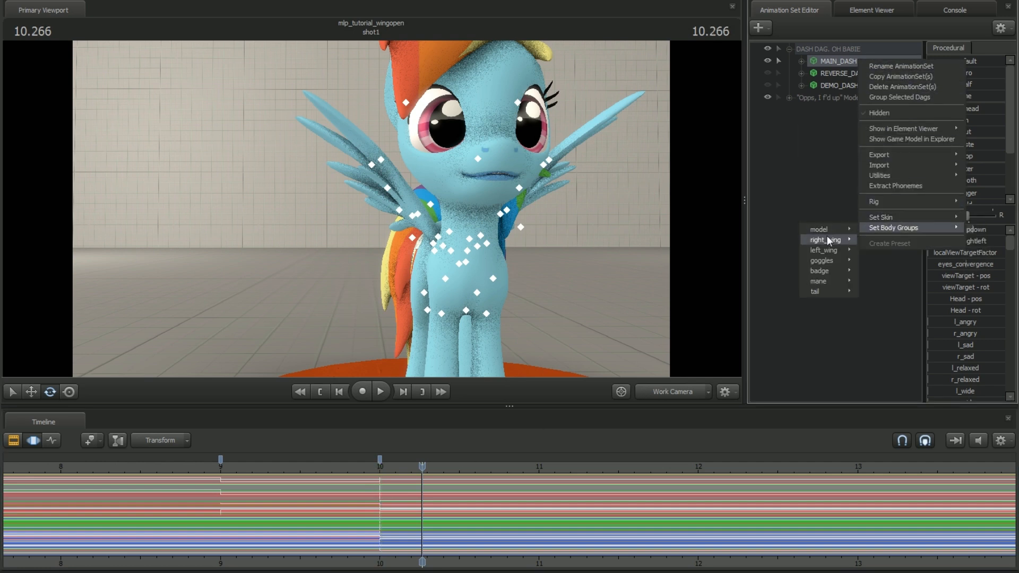
pyautogui.click(879, 241)
pyautogui.rightClick(837, 58)
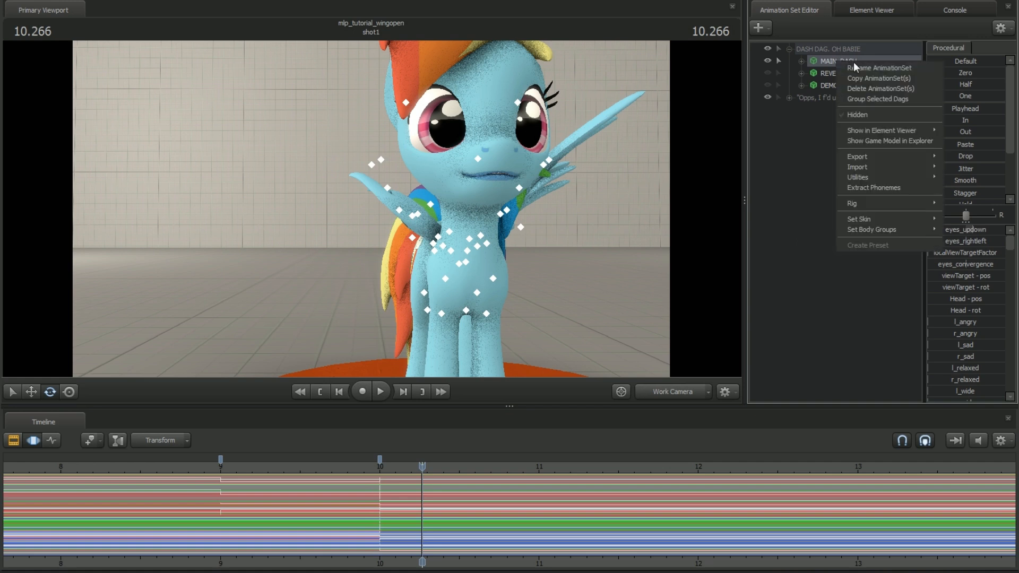
pyautogui.moveTo(871, 229)
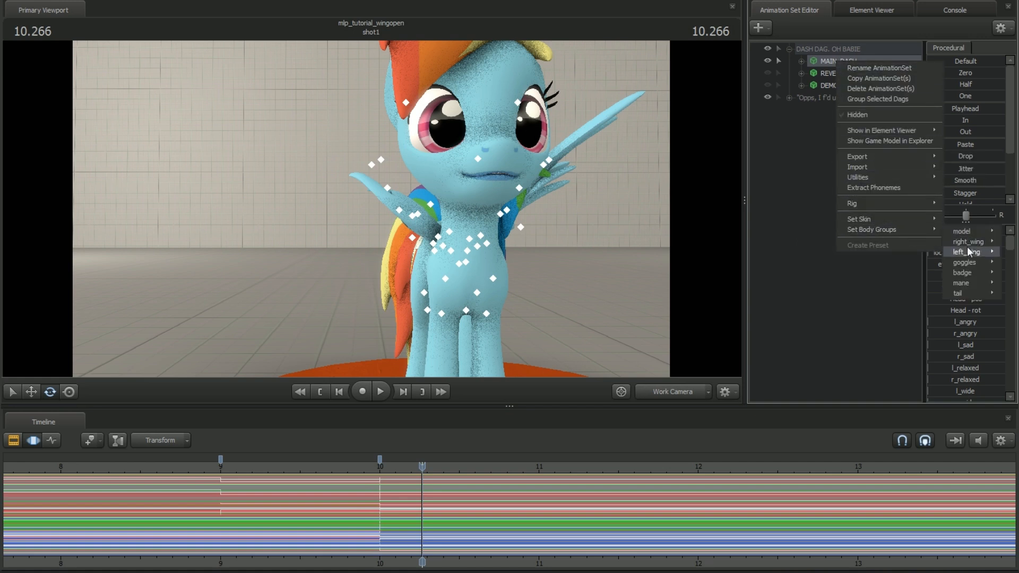
pyautogui.click(892, 261)
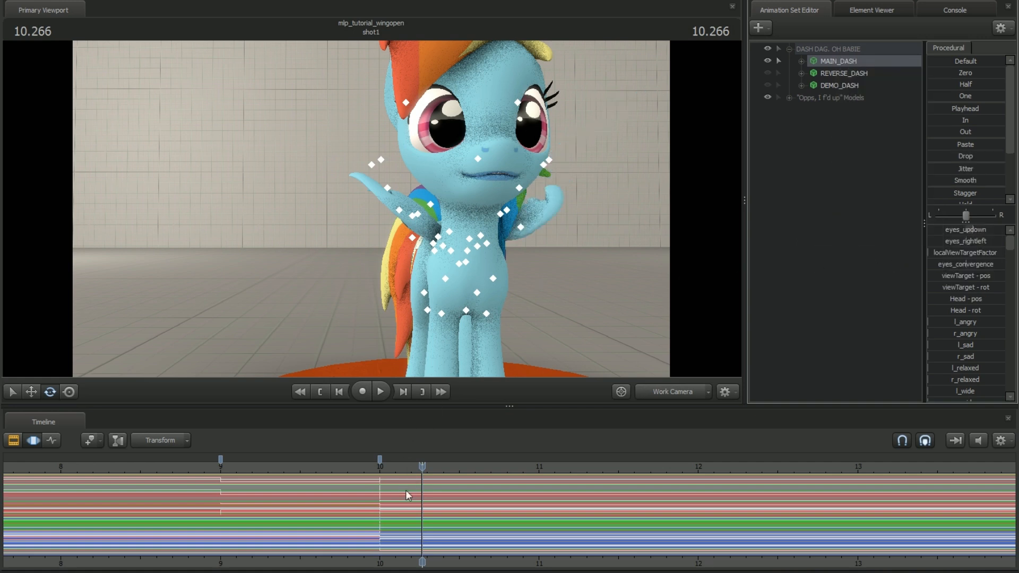
pyautogui.moveTo(368, 497); pyautogui.dragTo(380, 507)
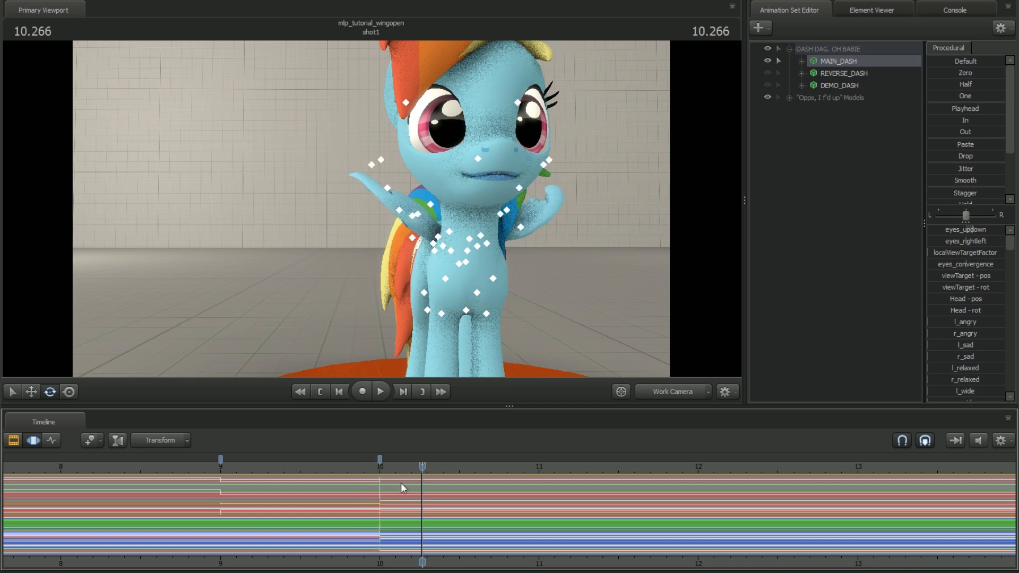
# Step: Split shot1 at 10.000 in the Clip Editor and select the second shot
pyautogui.moveTo(420, 466); pyautogui.dragTo(380, 467)
pyautogui.press('F2')
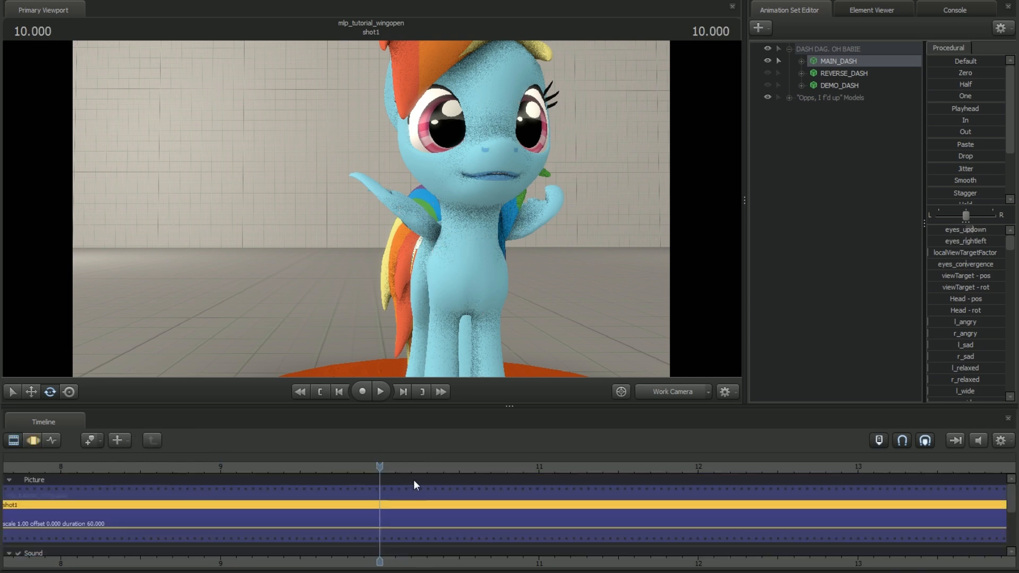
pyautogui.keyDown('ctrl'); pyautogui.click(380, 501); pyautogui.keyUp('ctrl')
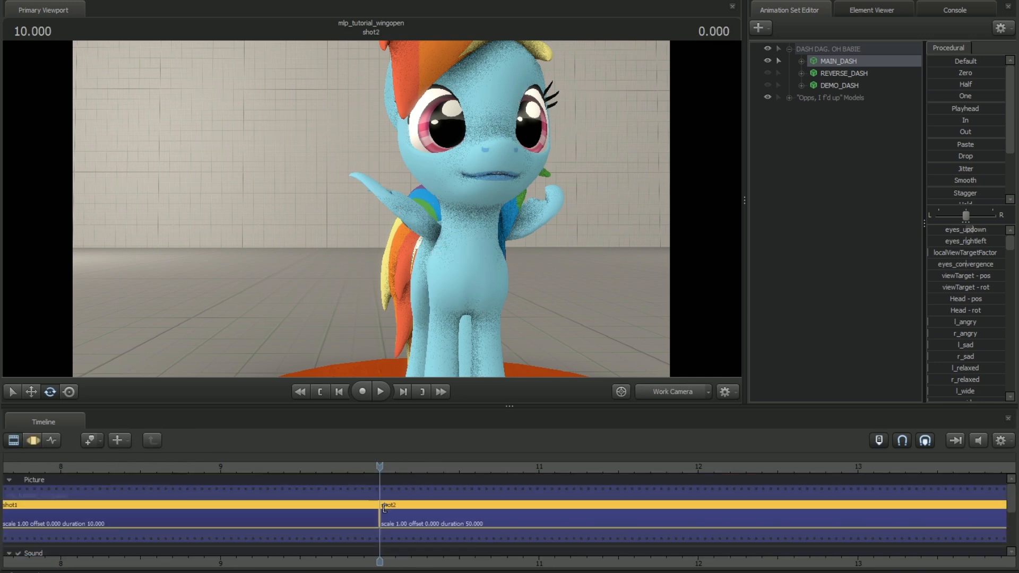
pyautogui.click(351, 513)
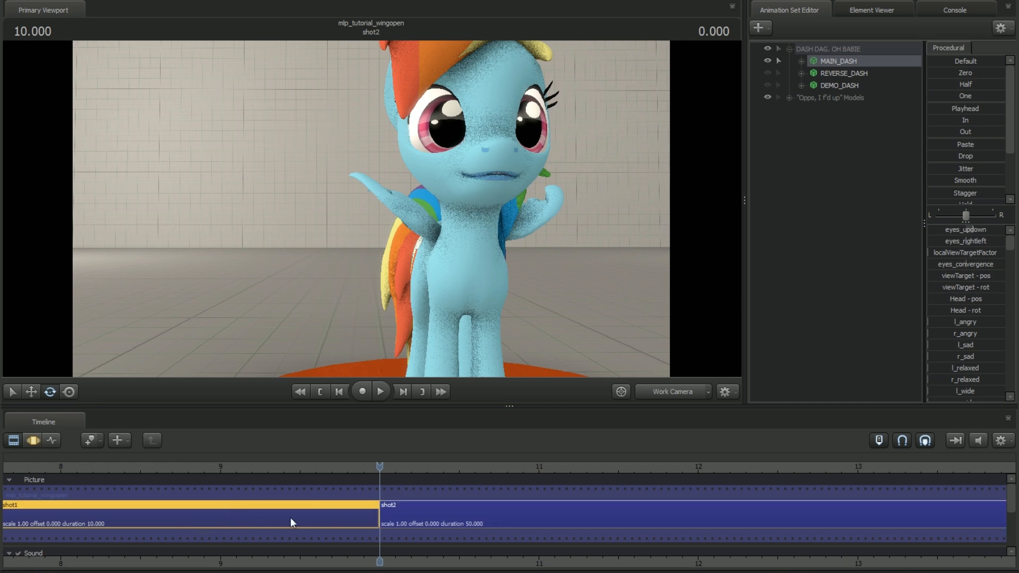
pyautogui.click(412, 517)
# Step: In shot2, set MAIN_DASH's right_wing and left_wing body groups to their normal_spread models with the whole time range selected
pyautogui.press('F3')
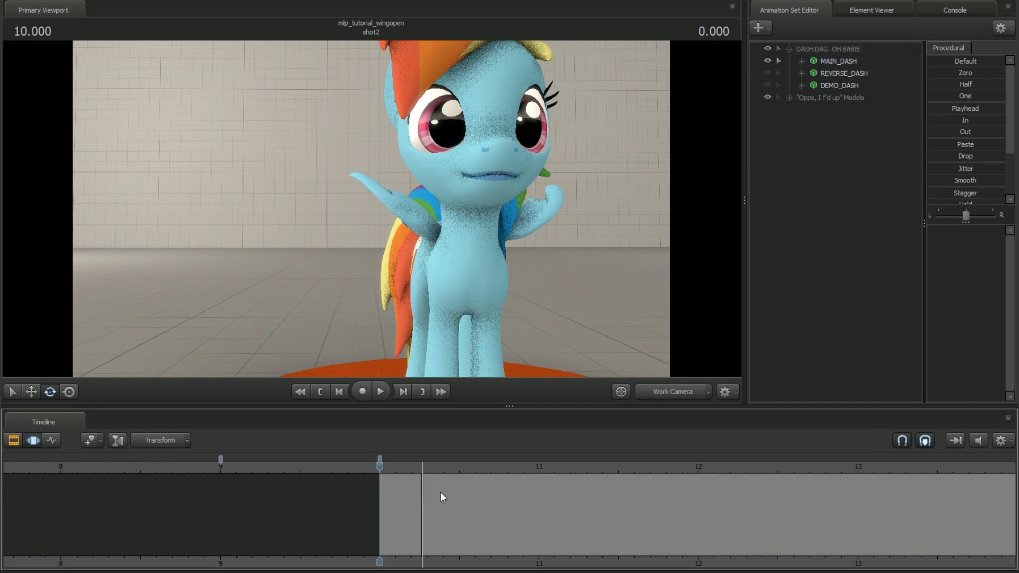
pyautogui.hotkey('ctrl', 'a')
pyautogui.rightClick(842, 61)
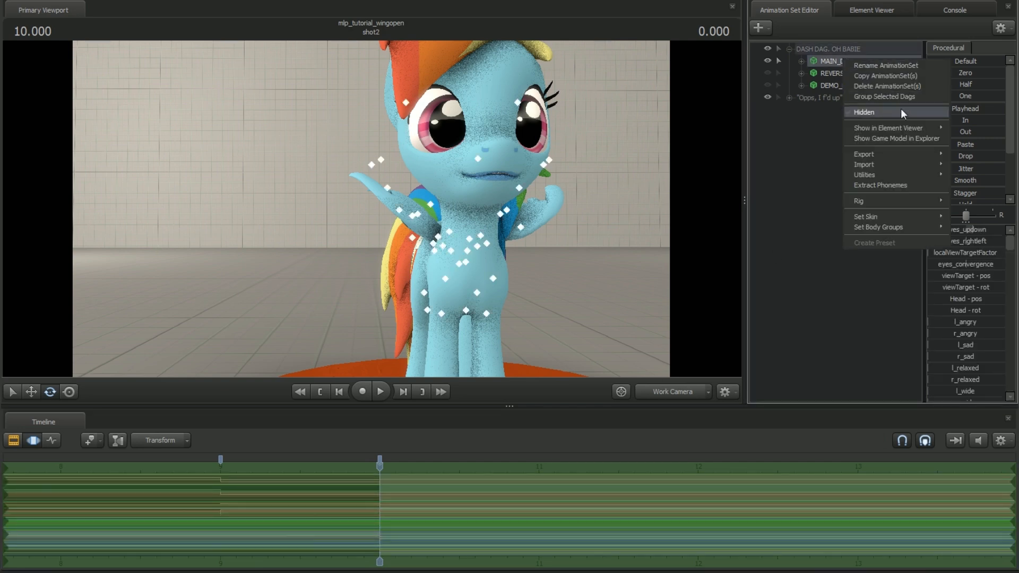
pyautogui.moveTo(888, 215)
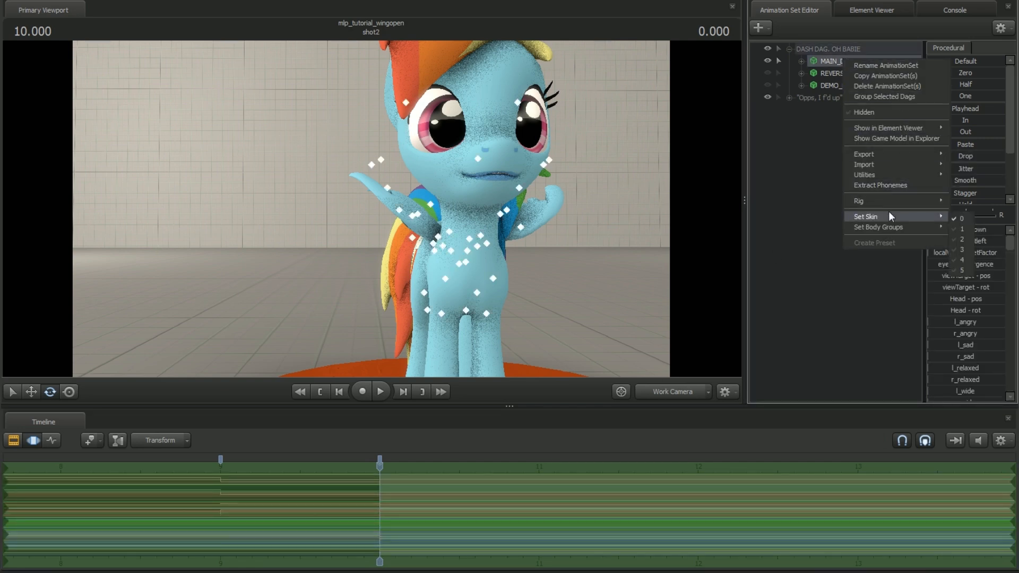
pyautogui.click(904, 242)
pyautogui.rightClick(865, 62)
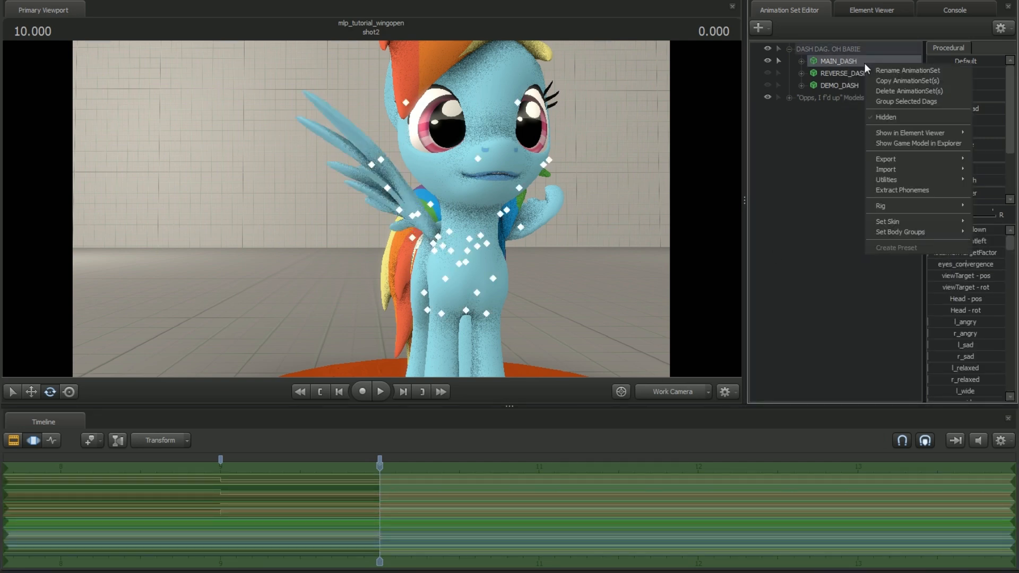
pyautogui.moveTo(852, 254)
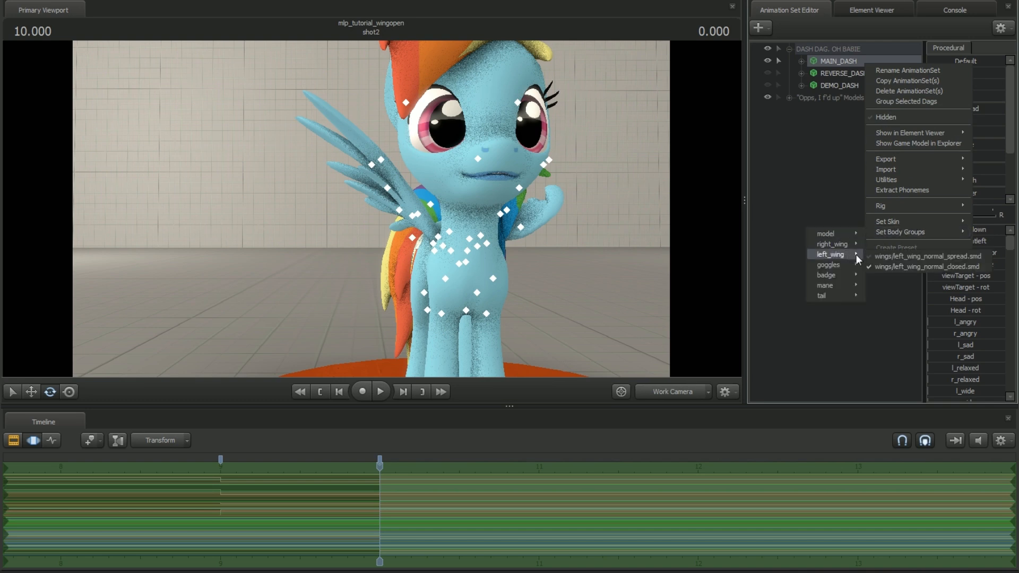
pyautogui.click(907, 256)
# Step: Scrub across the cut at 10.000 to compare the wings in shot1 and shot2
pyautogui.press('F2')
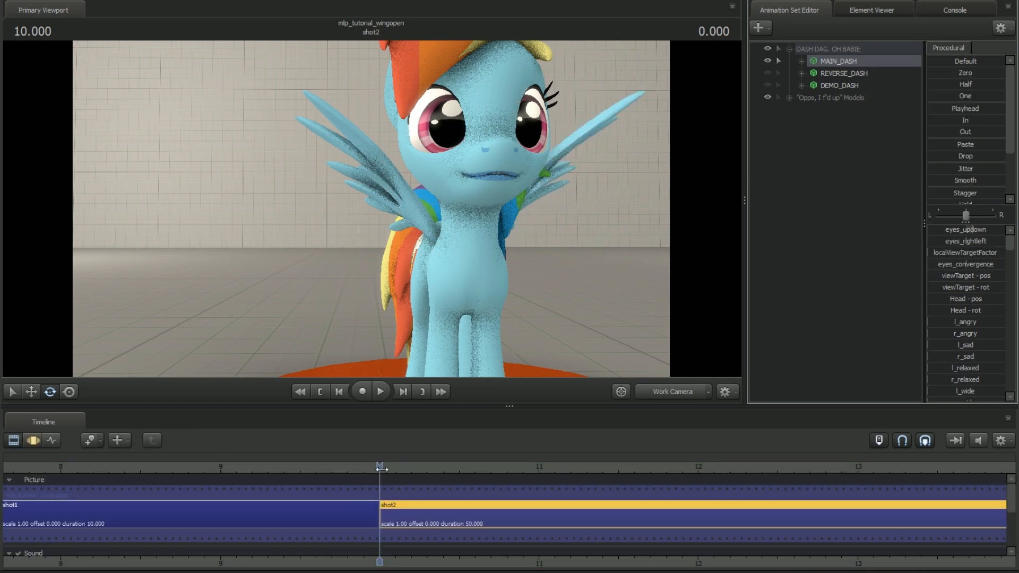
pyautogui.moveTo(380, 467)
pyautogui.mouseDown()
pyautogui.moveTo(370, 467)
pyautogui.moveTo(392, 467)
pyautogui.moveTo(364, 467)
pyautogui.moveTo(385, 466)
pyautogui.moveTo(375, 467)
pyautogui.mouseUp()
pyautogui.press('F3')
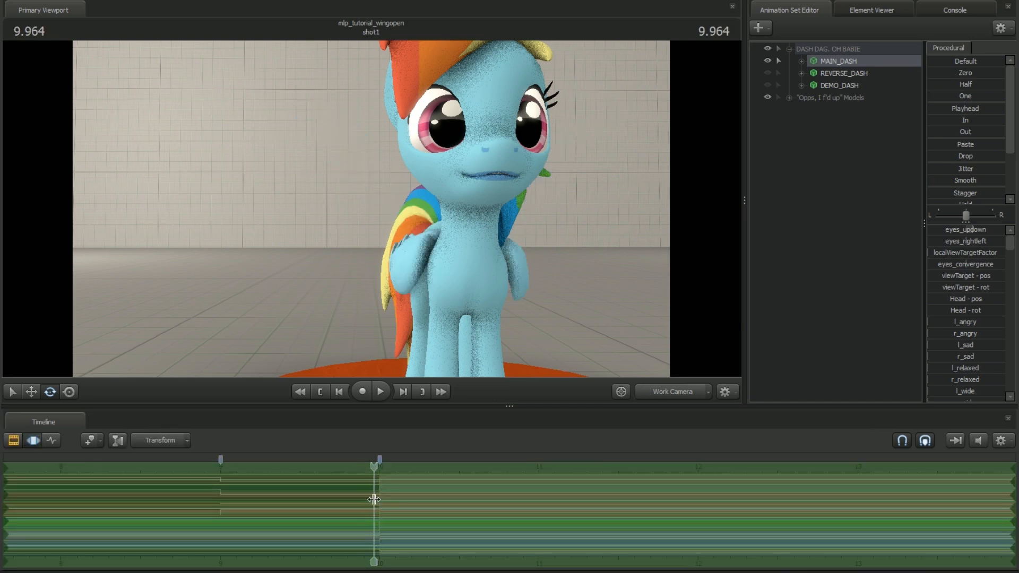
# Step: In shot1, select MAIN_DASH's time range from about 9.93 to 10.10 with falloff, look through the procedural presets, and clear the selection
pyautogui.press('F2')
pyautogui.click(373, 510)
pyautogui.press('F3')
pyautogui.keyDown('shift'); pyautogui.moveTo(368, 503); pyautogui.dragTo(396, 507); pyautogui.keyUp('shift')
pyautogui.scroll(3, 383, 507)
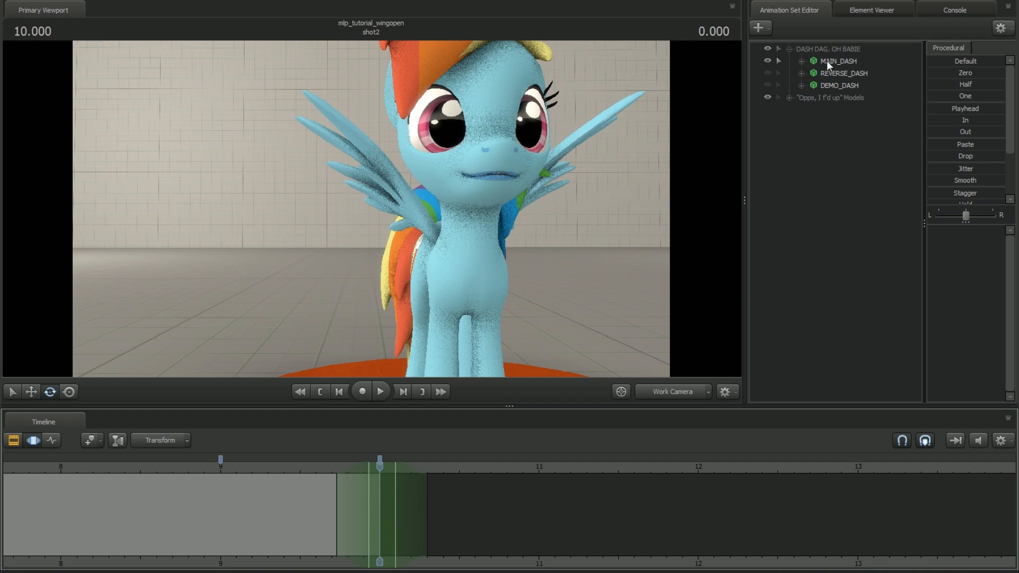
pyautogui.click(827, 61)
pyautogui.scroll(-2, 964, 262)
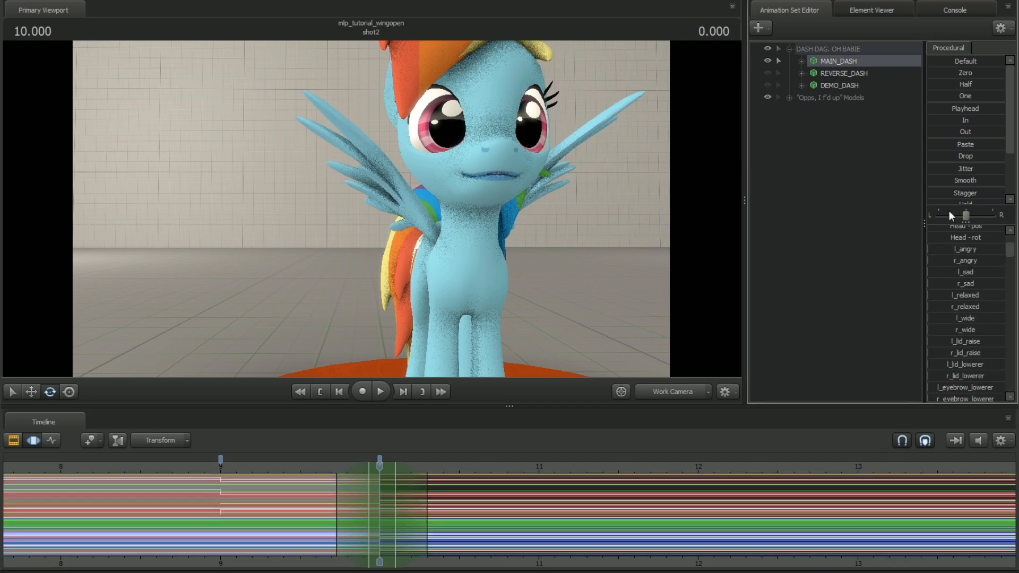
pyautogui.scroll(-2, 960, 180)
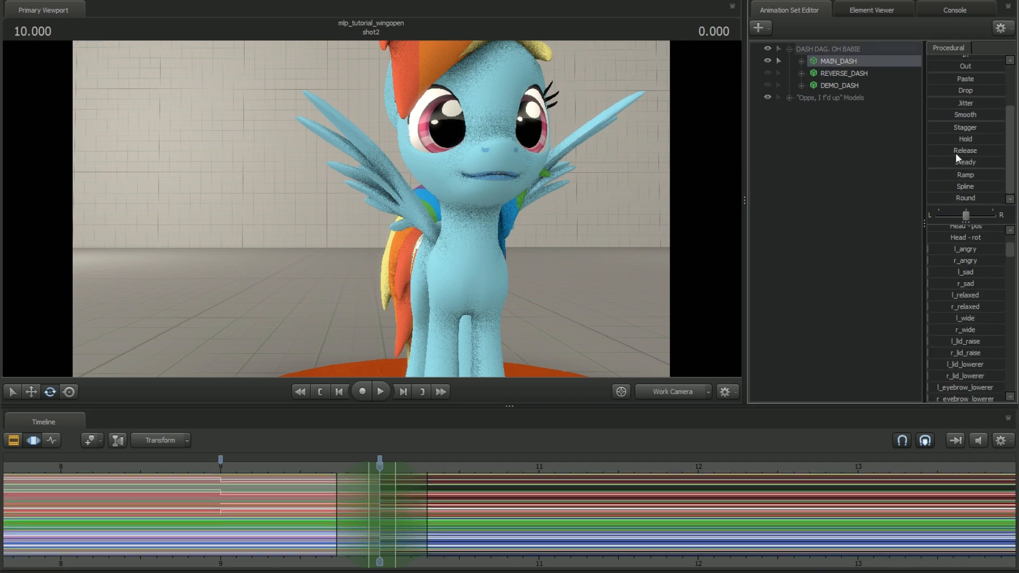
pyautogui.click(949, 196)
pyautogui.moveTo(459, 519); pyautogui.dragTo(381, 513)
pyautogui.press('Escape')
pyautogui.press('Escape')
pyautogui.press('Escape')
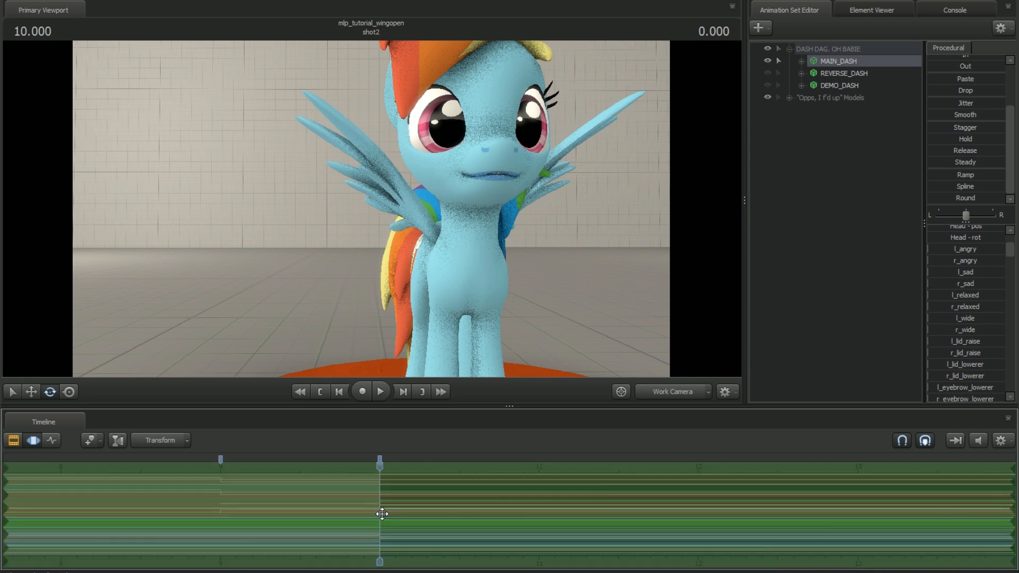
# Step: Undo shot2's wing body group changes and the split at 10.000, and return to the Motion Editor
pyautogui.press('F2')
pyautogui.press('F3')
pyautogui.hotkey('ctrl', 'z')
pyautogui.hotkey('ctrl', 'z')
pyautogui.hotkey('ctrl', 'z')
pyautogui.hotkey('ctrl', 'z')
pyautogui.hotkey('ctrl', 'z')
pyautogui.hotkey('ctrl', 'z')
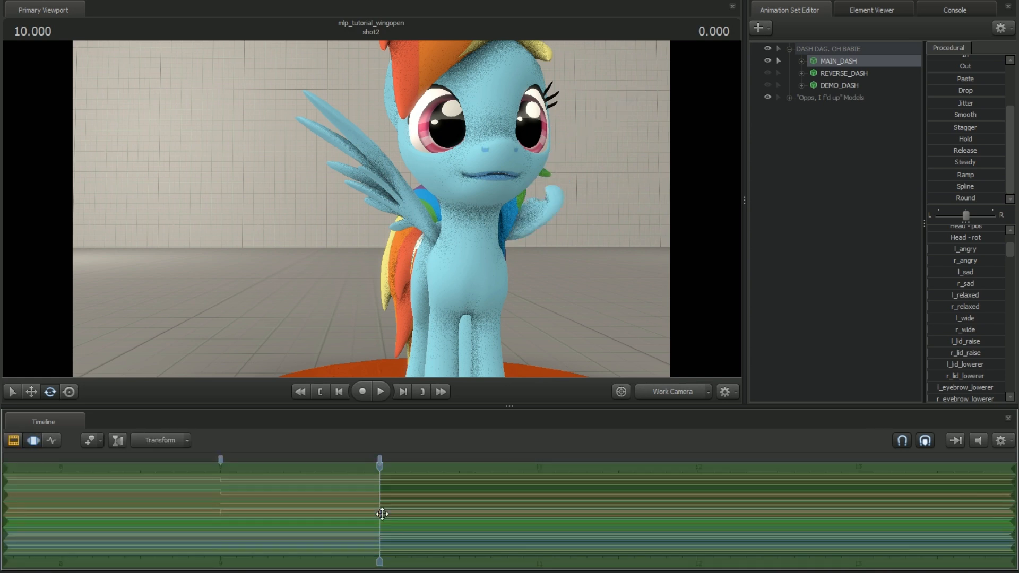
pyautogui.hotkey('ctrl', 'z')
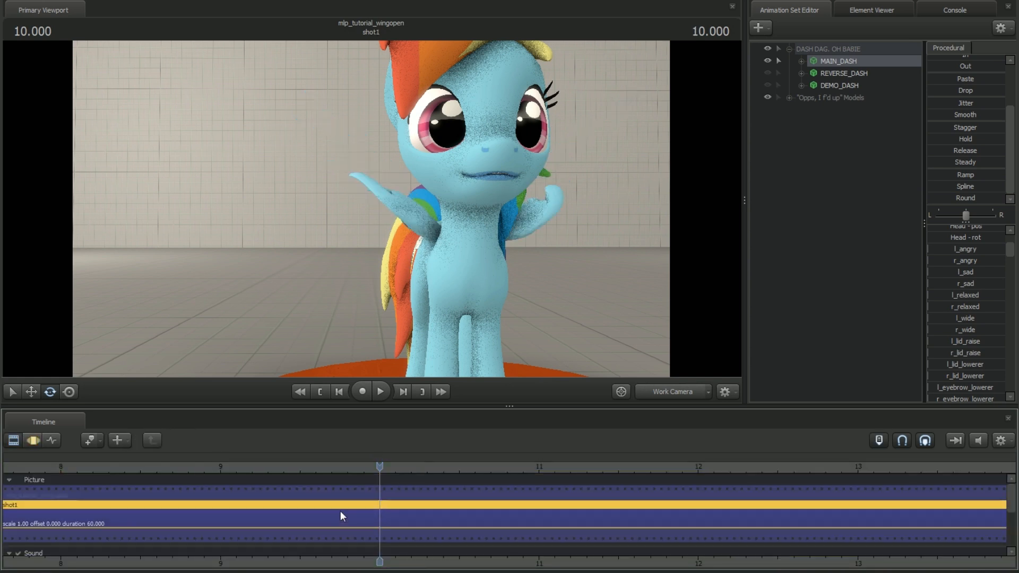
pyautogui.press('F3')
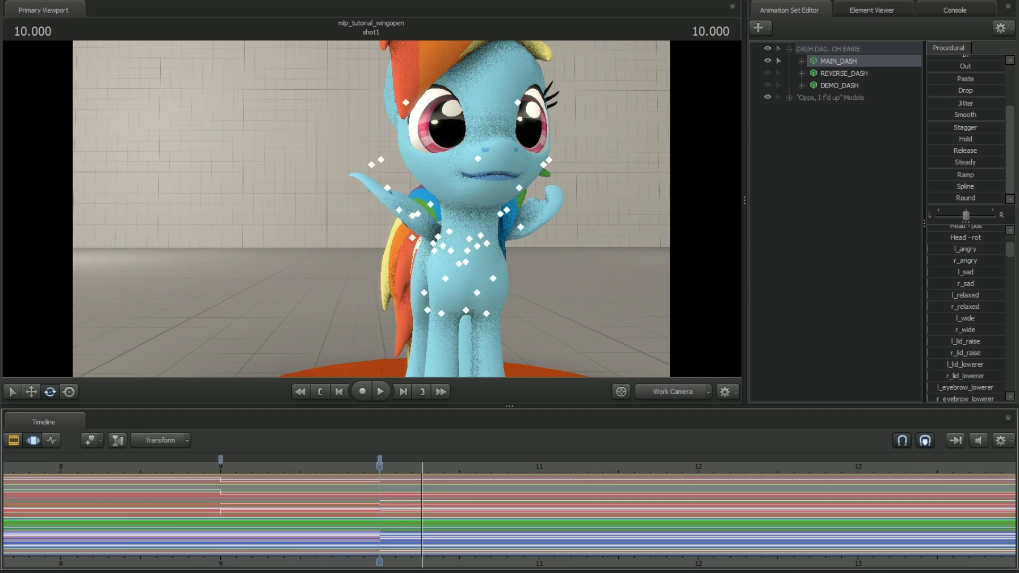
# Step: Switch to the web browser and read the description of the "Skin and bodygroup animation setup script"
pyautogui.hotkey('alt', 'Tab')
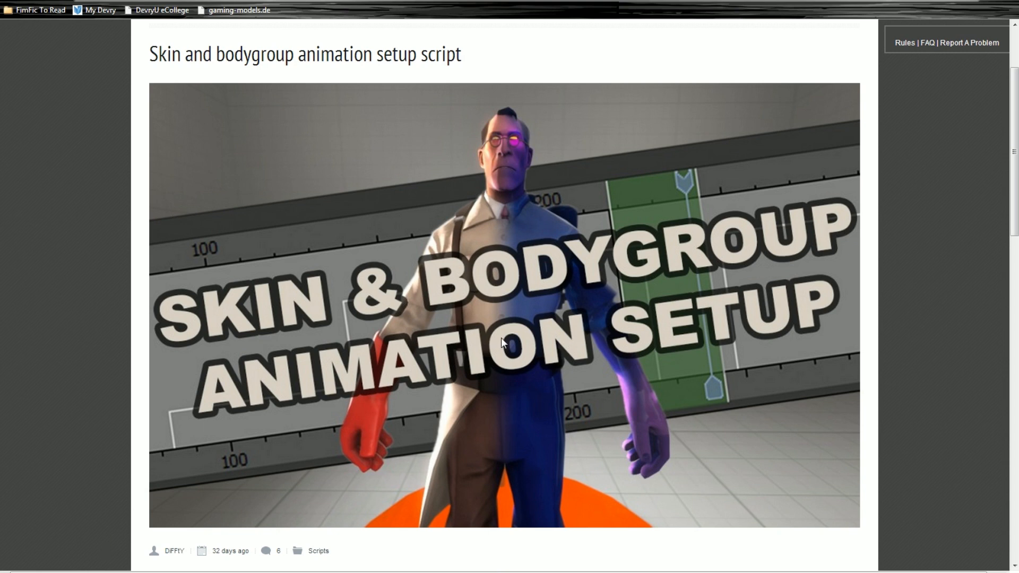
pyautogui.scroll(-1, 320, 279)
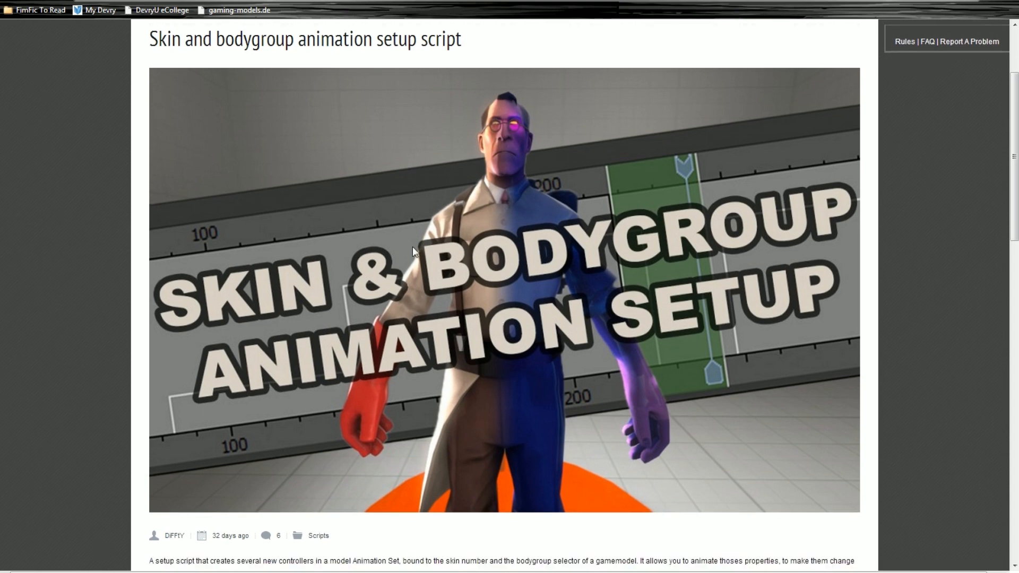
pyautogui.scroll(-1, 521, 288)
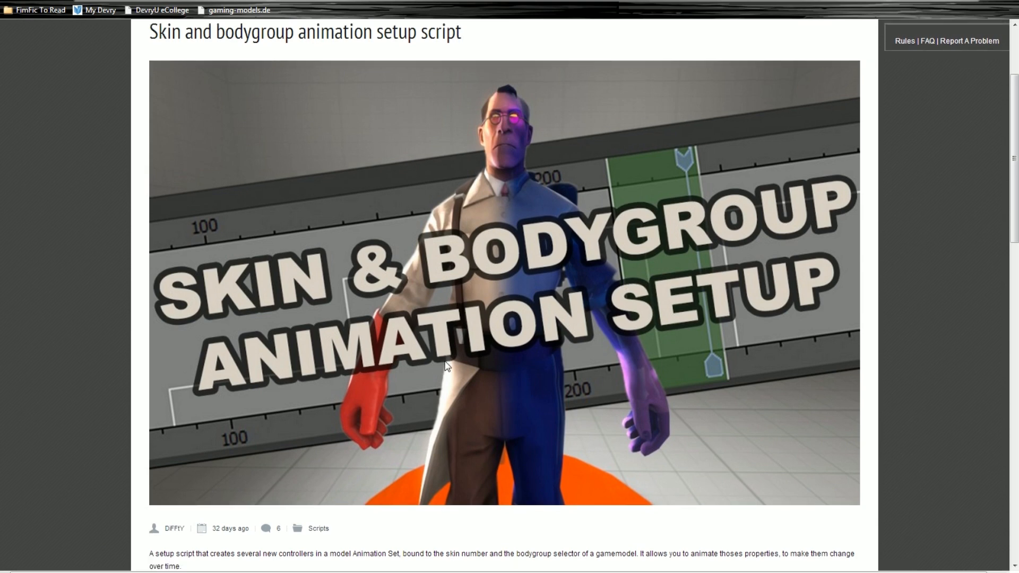
pyautogui.scroll(-2, 530, 273)
pyautogui.scroll(-3, 422, 307)
pyautogui.scroll(-3, 379, 357)
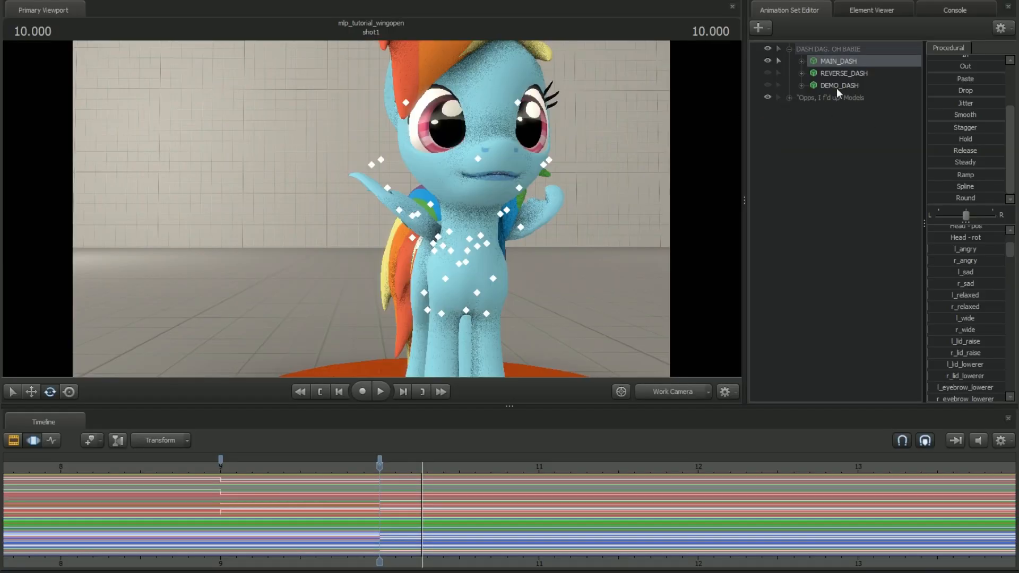
# Step: Load the rig script setup_skin_bodygroups_animation.py onto the MAIN_DASH animation set
pyautogui.rightClick(829, 62)
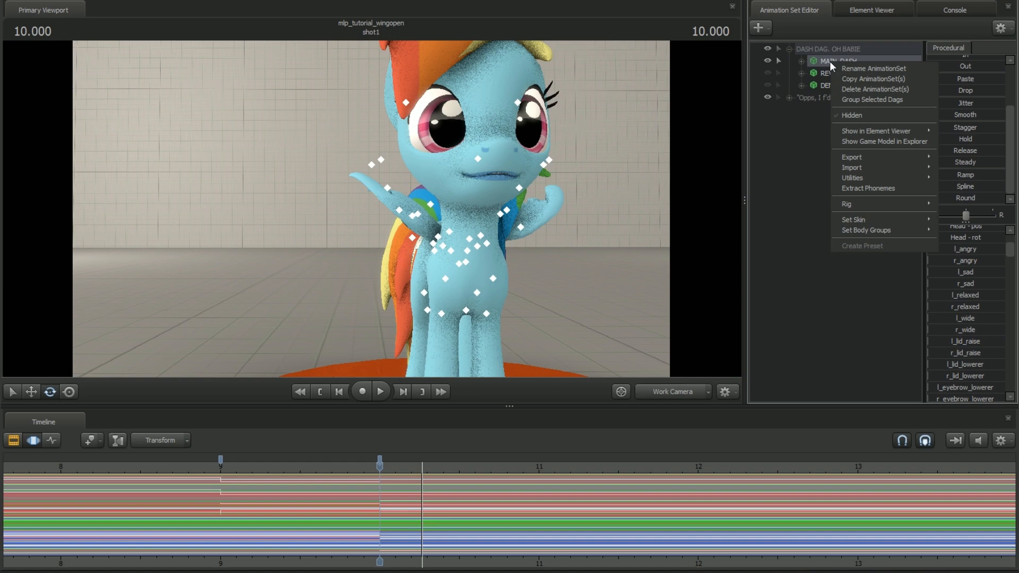
pyautogui.moveTo(862, 199)
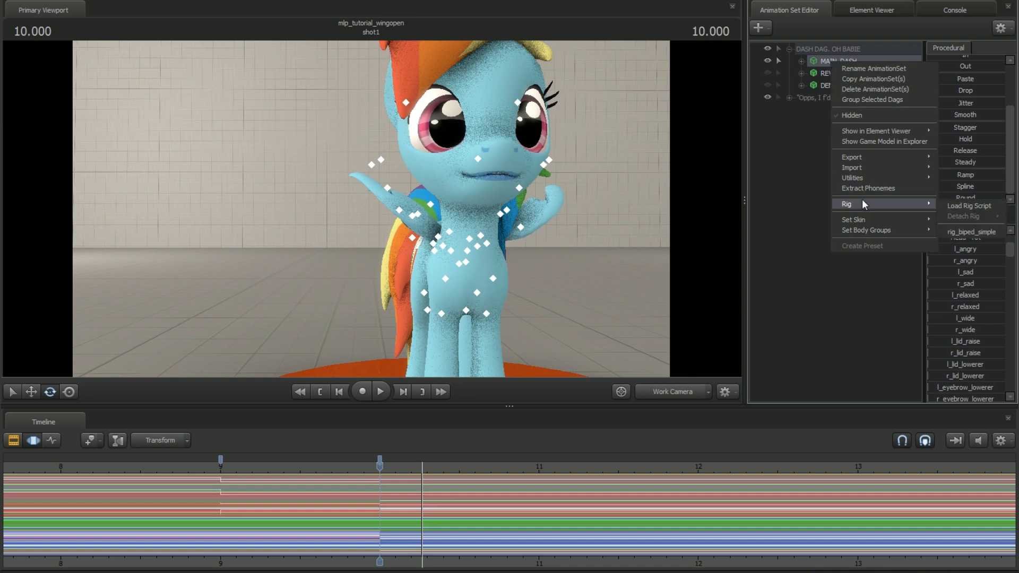
pyautogui.click(963, 204)
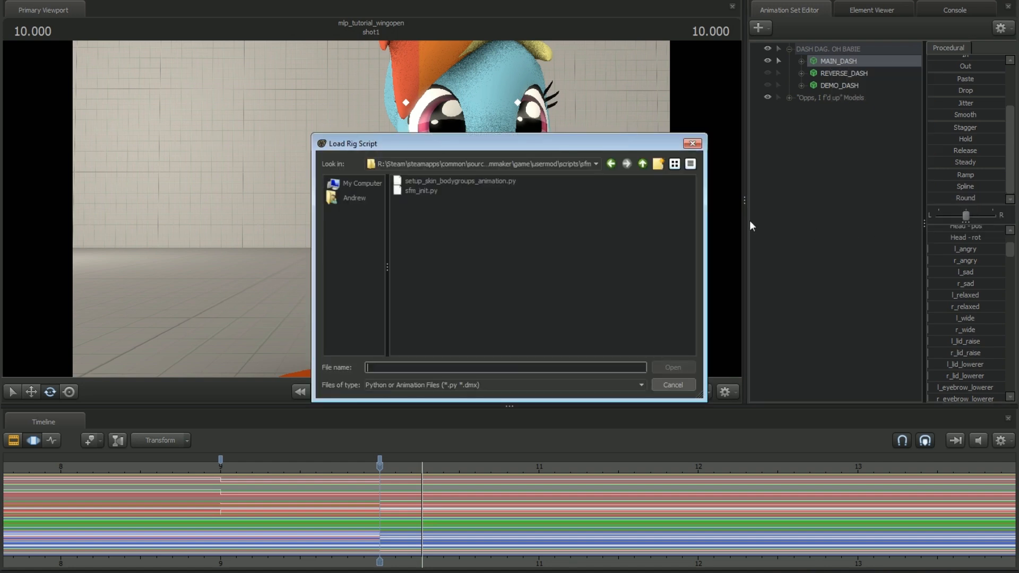
pyautogui.click(466, 181)
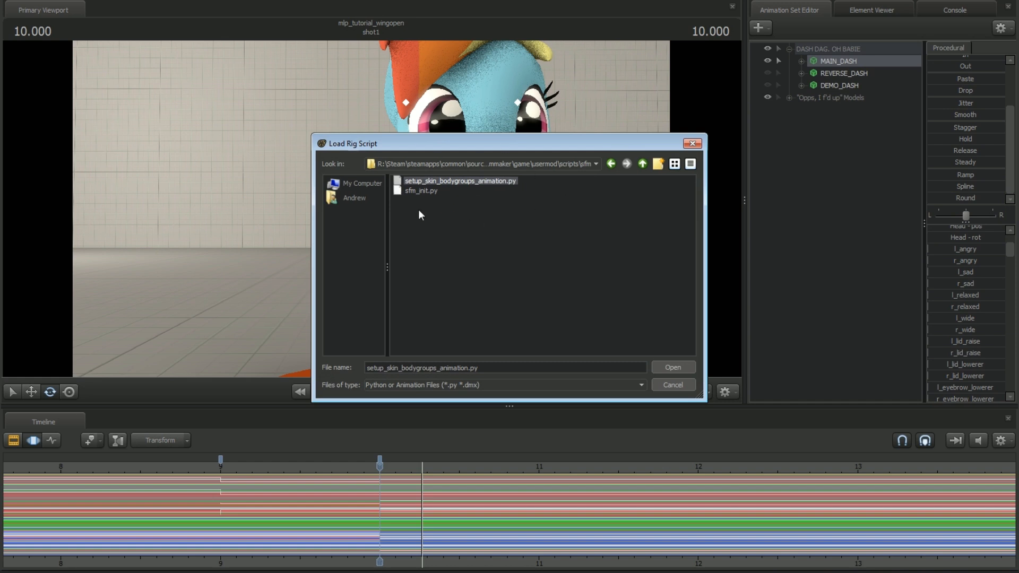
pyautogui.click(681, 368)
# Step: Raise MAIN_DASH's right_wing and left_wing body group controls to their maximum over all the time before 10.000
pyautogui.click(801, 61)
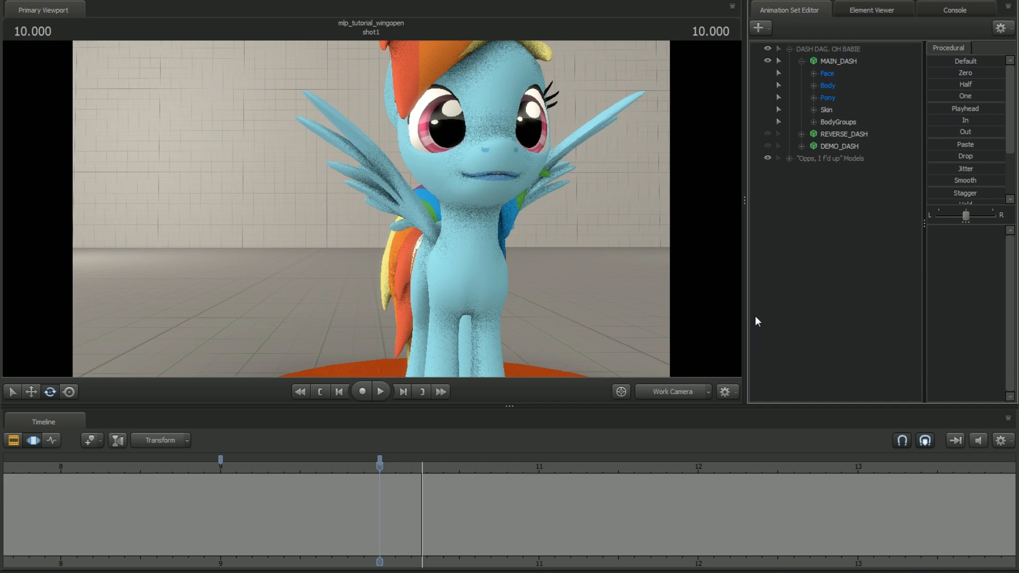
pyautogui.click(814, 111)
pyautogui.click(813, 109)
pyautogui.click(813, 122)
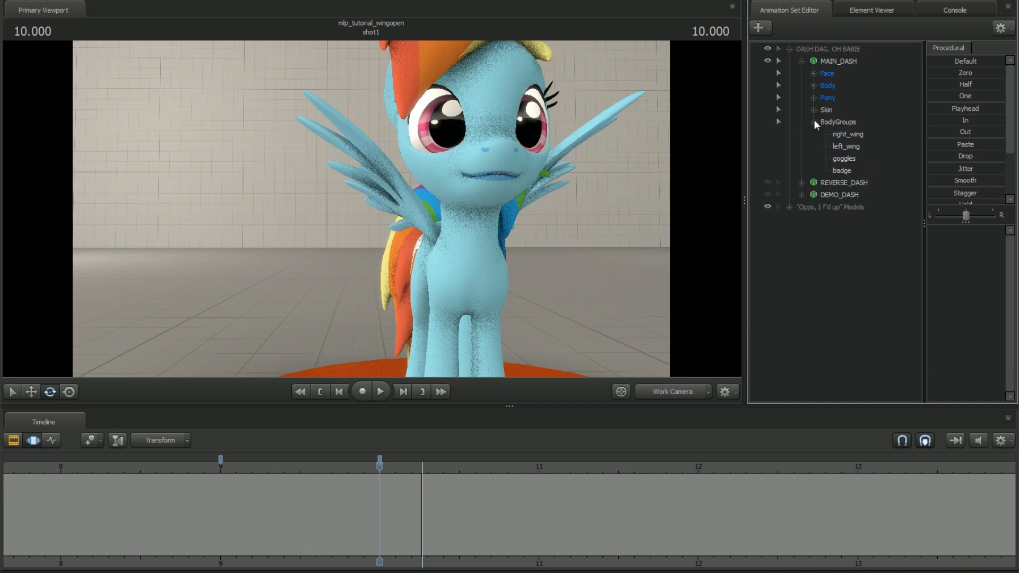
pyautogui.click(851, 134)
pyautogui.keyDown('ctrl'); pyautogui.click(848, 147); pyautogui.keyUp('ctrl')
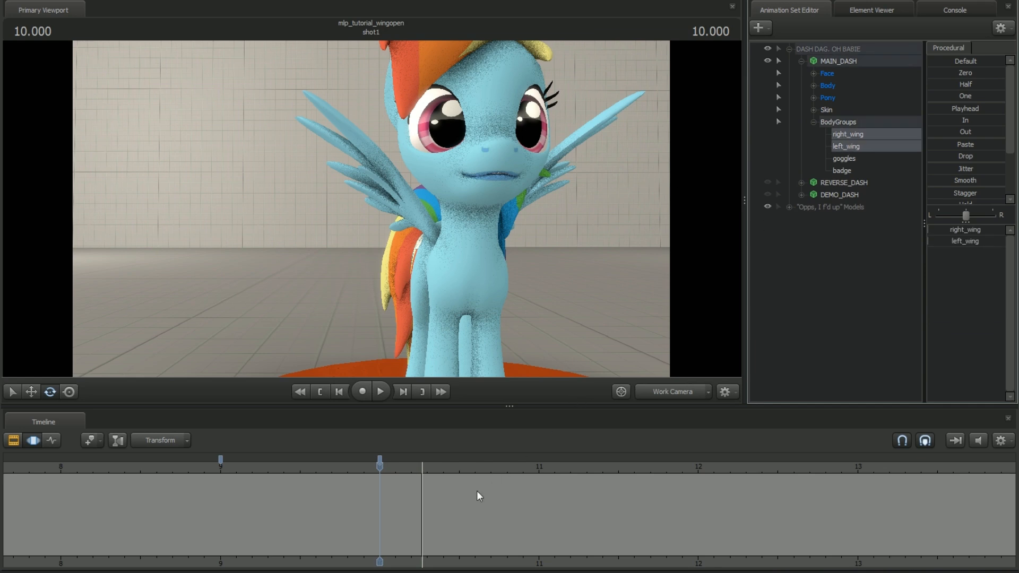
pyautogui.moveTo(380, 505)
pyautogui.mouseDown()
pyautogui.moveTo(358, 506)
pyautogui.moveTo(399, 510)
pyautogui.moveTo(266, 509)
pyautogui.moveTo(402, 507)
pyautogui.moveTo(3, 514)
pyautogui.moveTo(381, 504)
pyautogui.mouseUp()
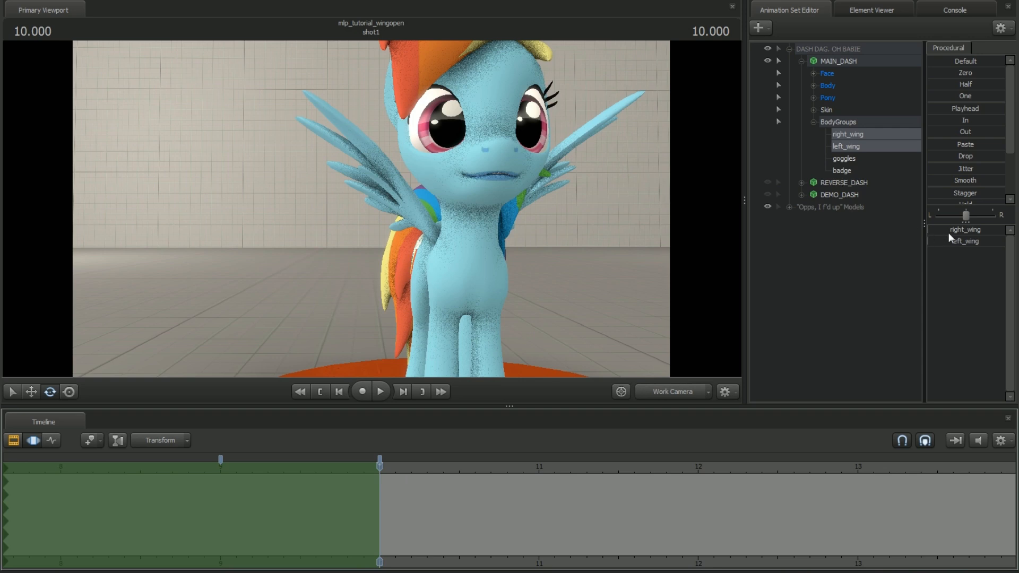
pyautogui.moveTo(950, 238); pyautogui.dragTo(1012, 241)
pyautogui.moveTo(943, 243); pyautogui.dragTo(998, 249)
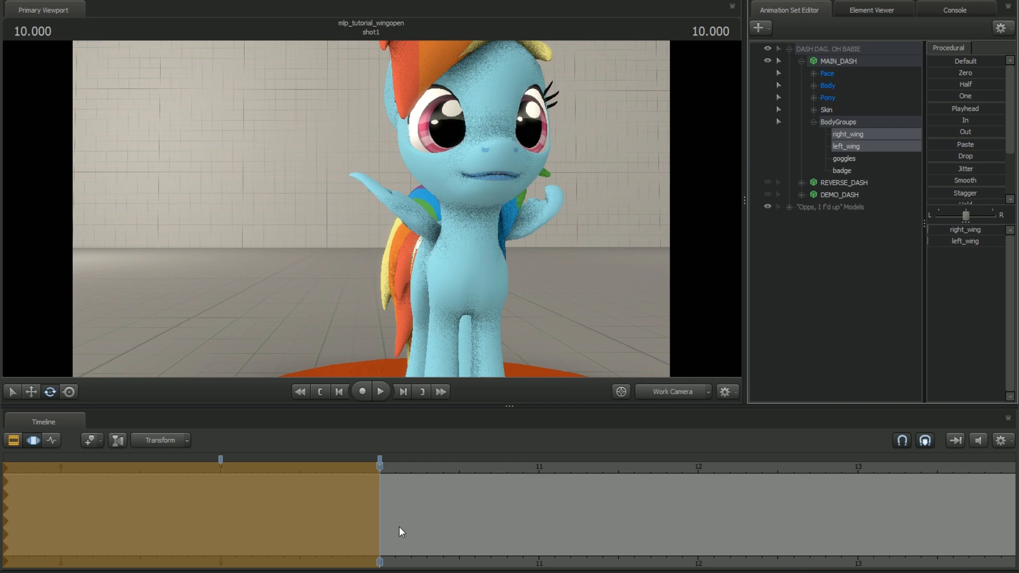
# Step: Play back the shot from about 8.9 past 10.000 to check the wing body group switch
pyautogui.moveTo(406, 532); pyautogui.dragTo(191, 480)
pyautogui.press('space')
pyautogui.press('space')
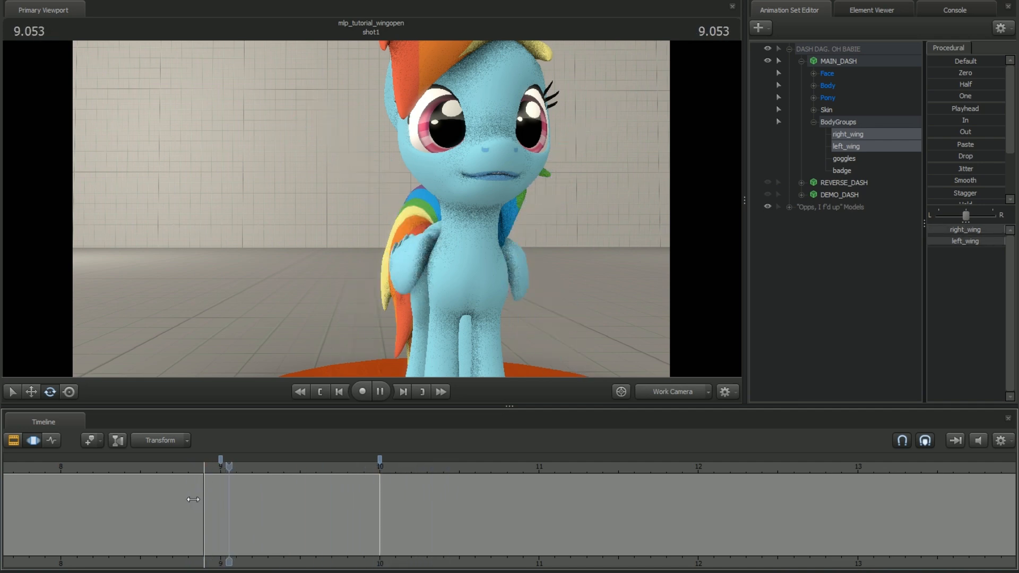
pyautogui.press('space')
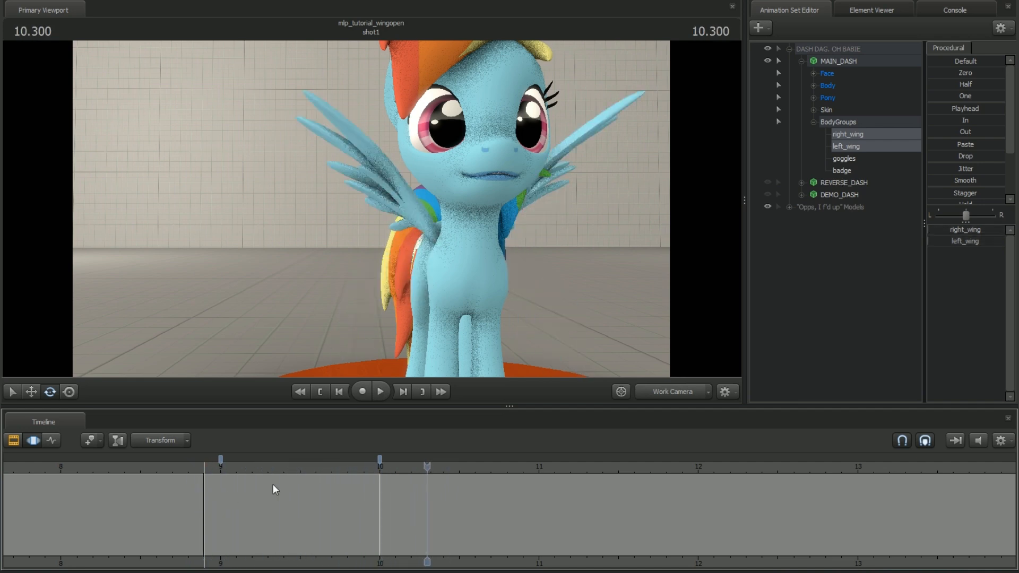
# Step: Apply the Round preset from about 9.70 to 10.30 with falloff to MAIN_DASH's Face, Body and Pony controls, excluding Skin and BodyGroups
pyautogui.moveTo(348, 501); pyautogui.dragTo(331, 498)
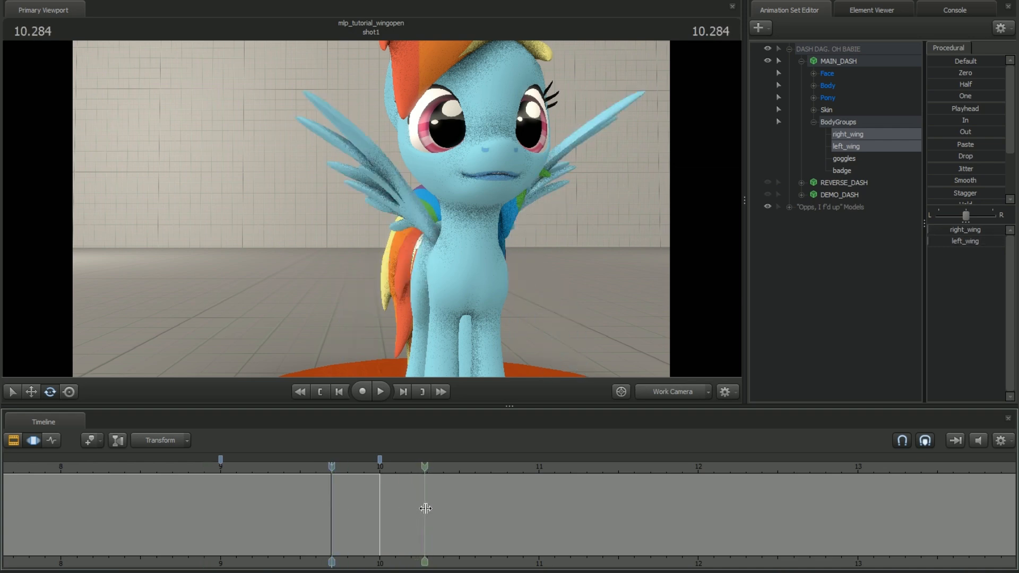
pyautogui.keyDown('shift'); pyautogui.click(426, 508); pyautogui.keyUp('shift')
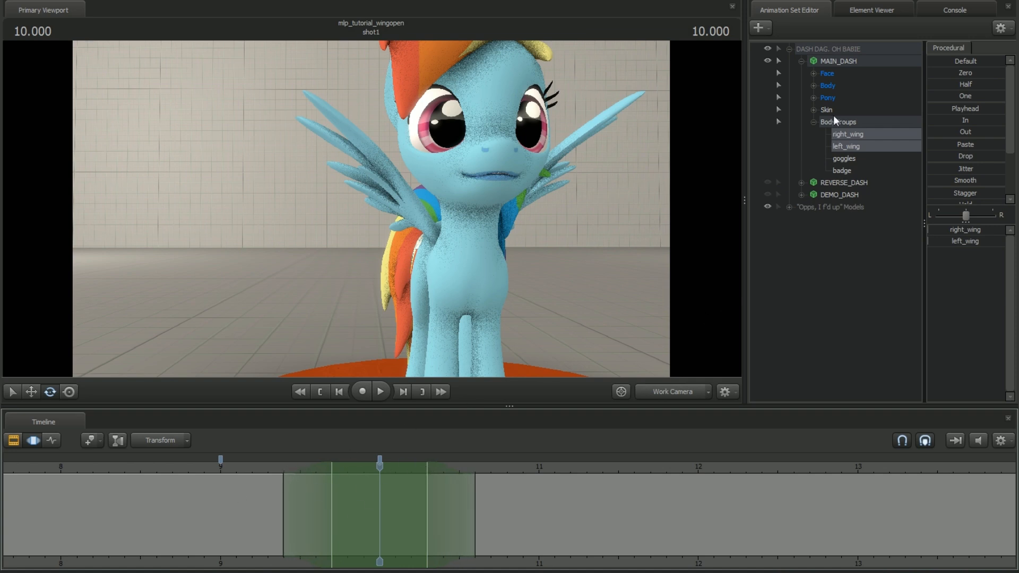
pyautogui.click(841, 62)
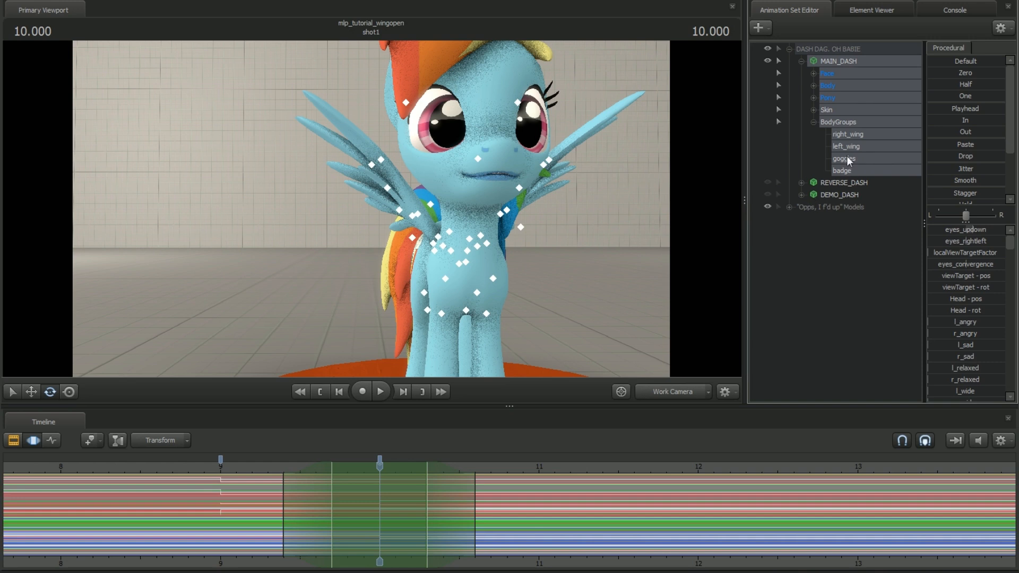
pyautogui.click(813, 110)
pyautogui.keyDown('ctrl'); pyautogui.click(822, 110); pyautogui.keyUp('ctrl')
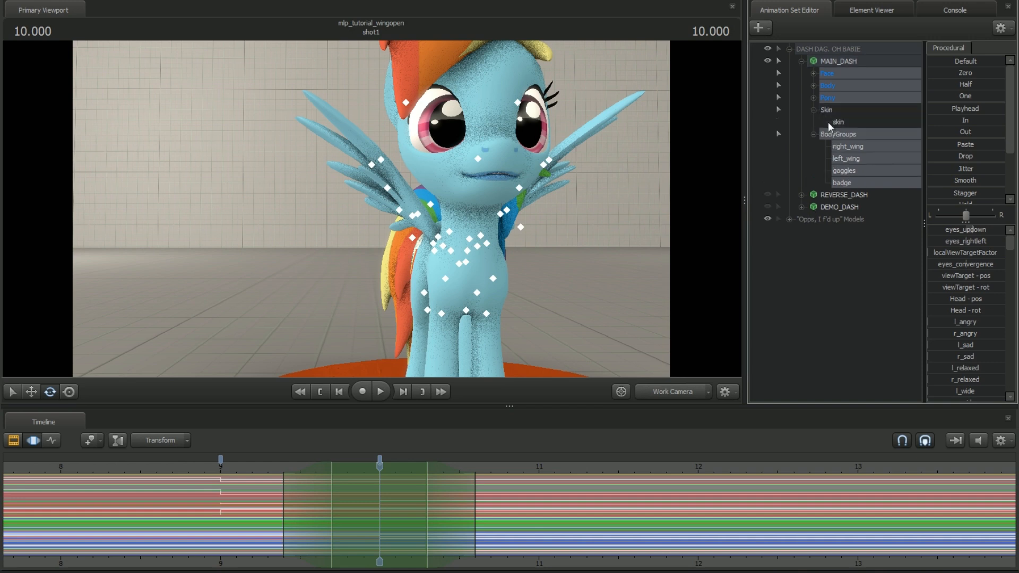
pyautogui.keyDown('ctrl'); pyautogui.click(818, 134); pyautogui.keyUp('ctrl')
pyautogui.click(815, 134)
pyautogui.click(813, 110)
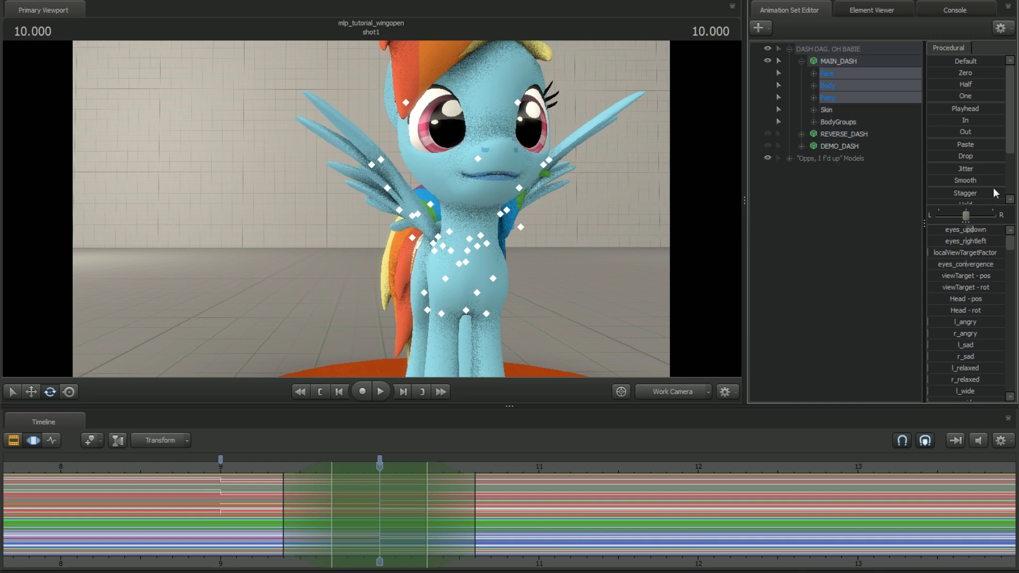
pyautogui.scroll(-1, 962, 190)
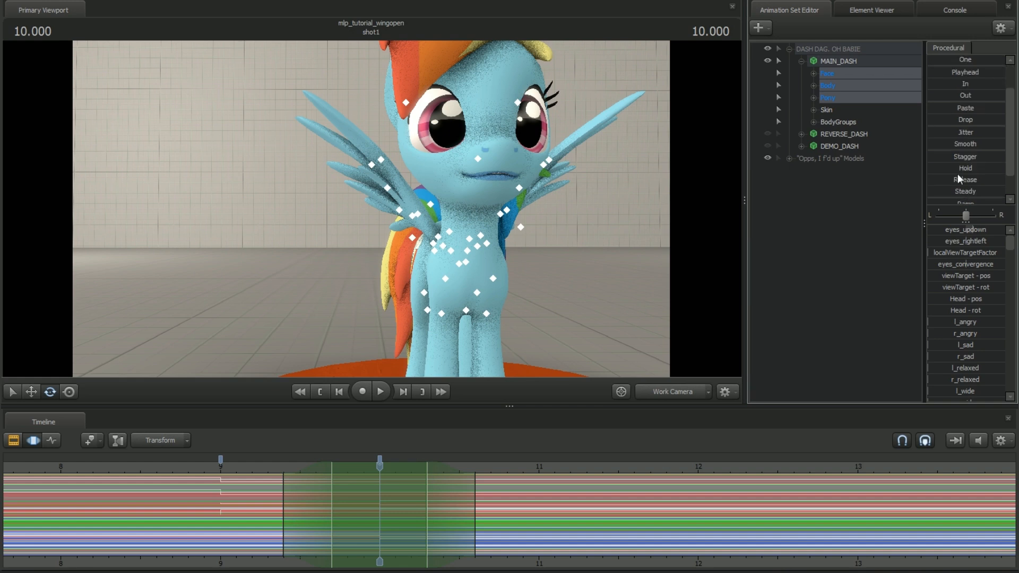
pyautogui.scroll(-1, 961, 178)
pyautogui.click(964, 197)
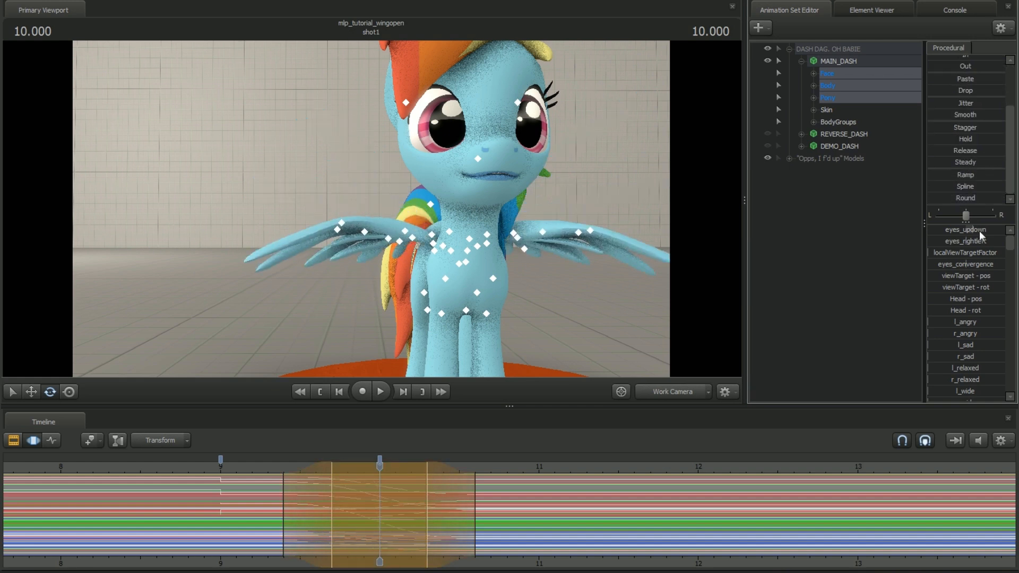
# Step: Apply the Round preset to the same controls over the range from about 8.93 to 9.33 with falloff
pyautogui.moveTo(289, 480)
pyautogui.mouseDown()
pyautogui.moveTo(268, 487)
pyautogui.moveTo(461, 539)
pyautogui.moveTo(269, 519)
pyautogui.moveTo(274, 499)
pyautogui.moveTo(297, 498)
pyautogui.mouseUp()
pyautogui.keyDown('shift'); pyautogui.click(209, 486); pyautogui.keyUp('shift')
pyautogui.moveTo(935, 198); pyautogui.dragTo(936, 198)
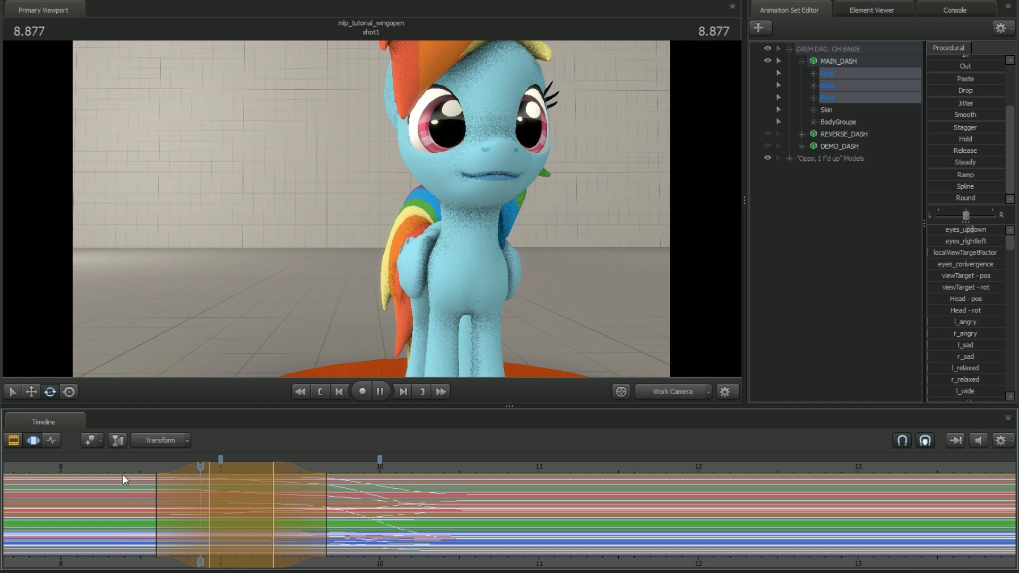
# Step: Play back the shot, restarting from about 8.15, to review the smoothed wing opening
pyautogui.press('space')
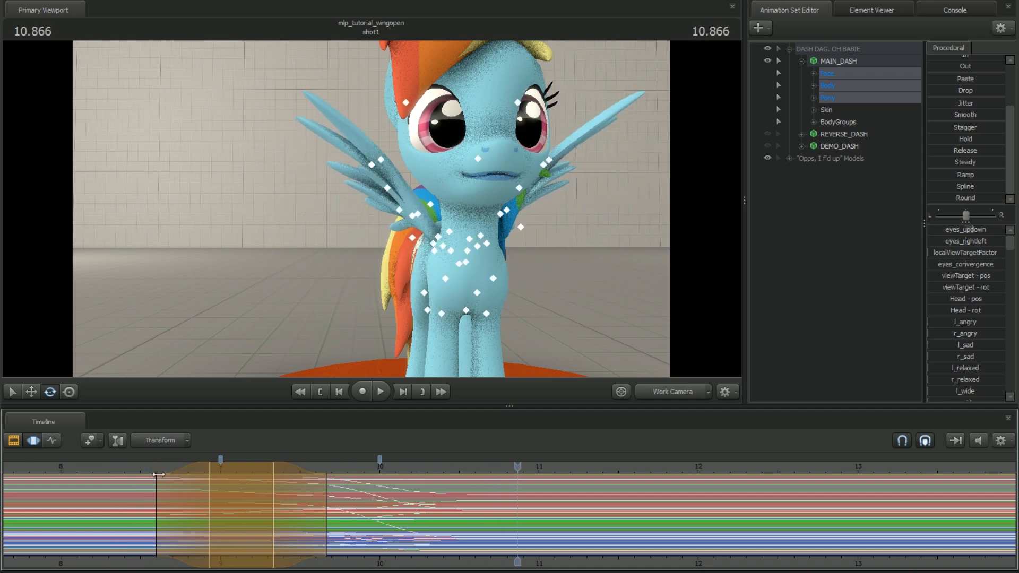
pyautogui.click(86, 467)
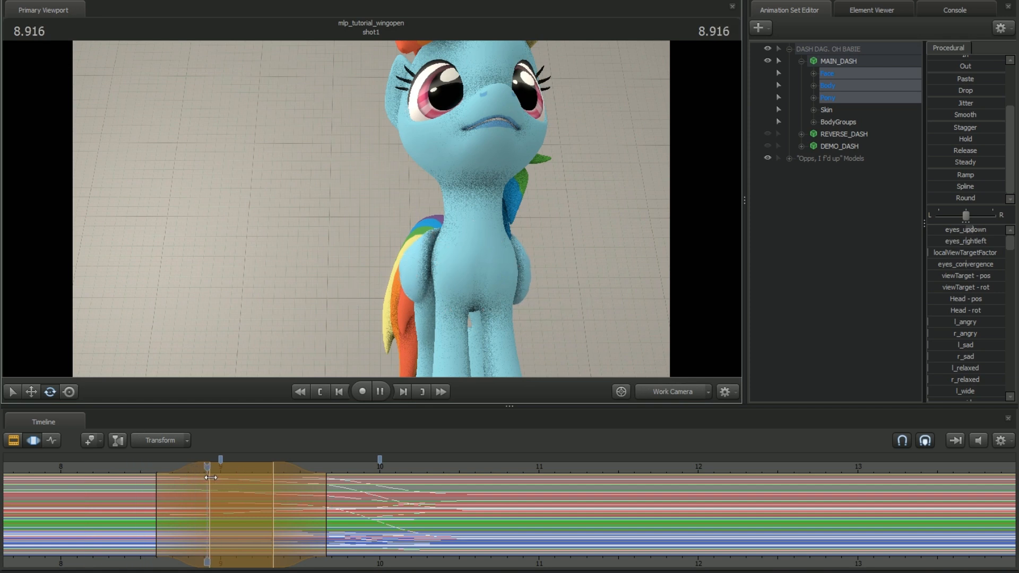
pyautogui.press('space')
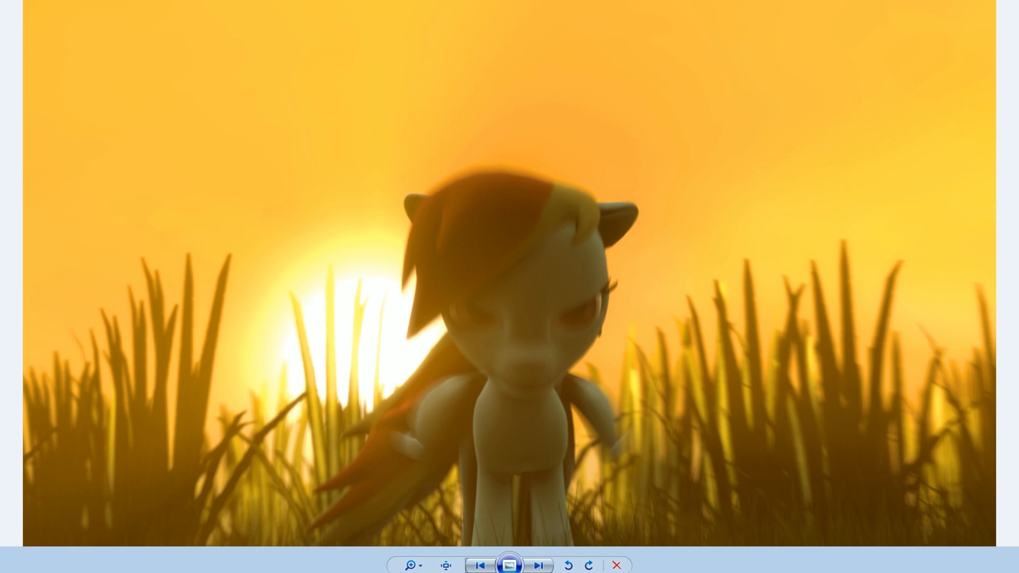
# Step: In the image viewer, step back and forth through the rendered sunset frames to examine how motion blur covers the wing change
pyautogui.click(543, 566)
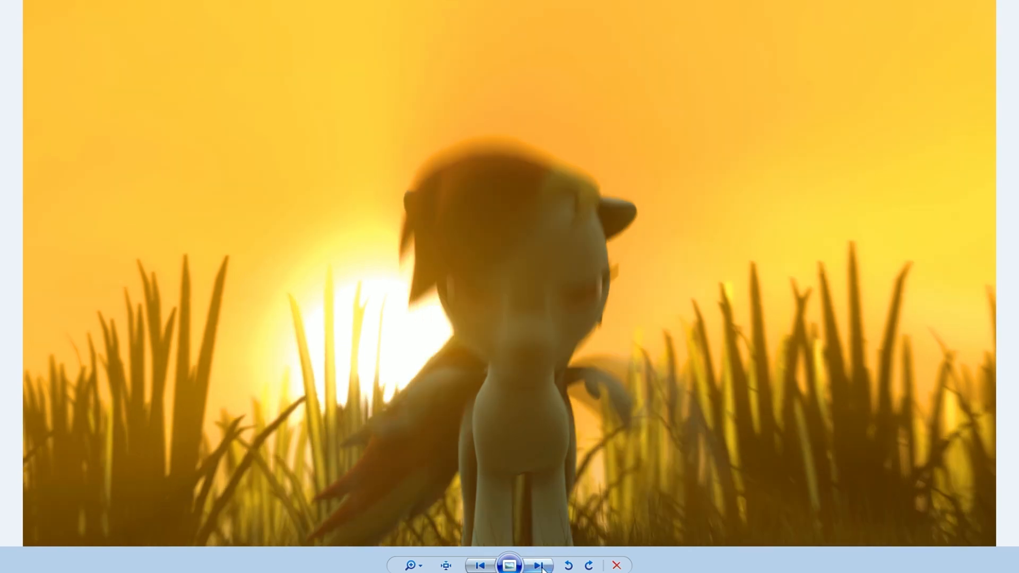
pyautogui.click(543, 566)
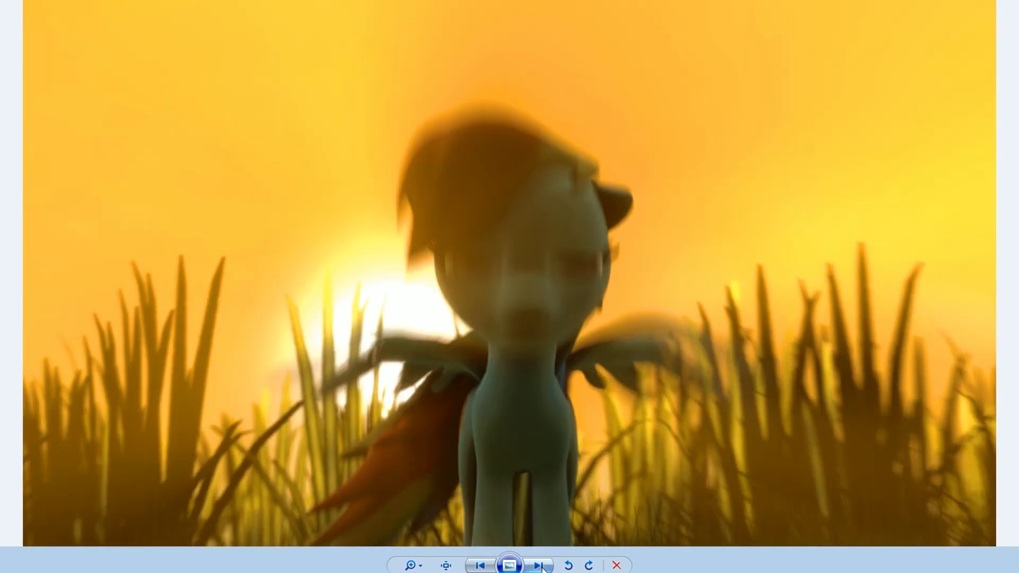
pyautogui.click(542, 567)
pyautogui.click(539, 568)
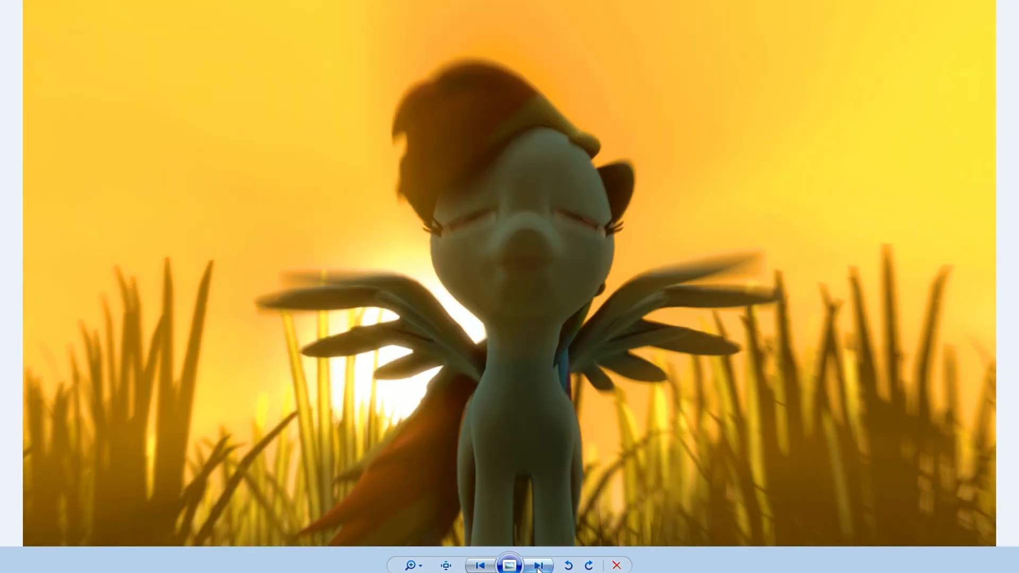
pyautogui.click(487, 567)
pyautogui.click(486, 567)
pyautogui.click(487, 567)
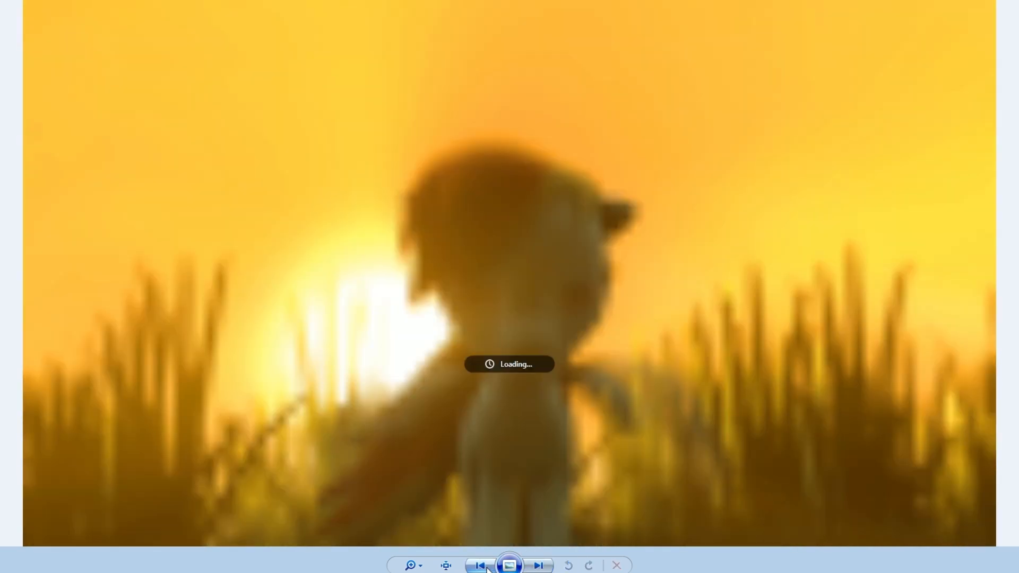
pyautogui.click(486, 568)
pyautogui.click(487, 568)
pyautogui.click(486, 567)
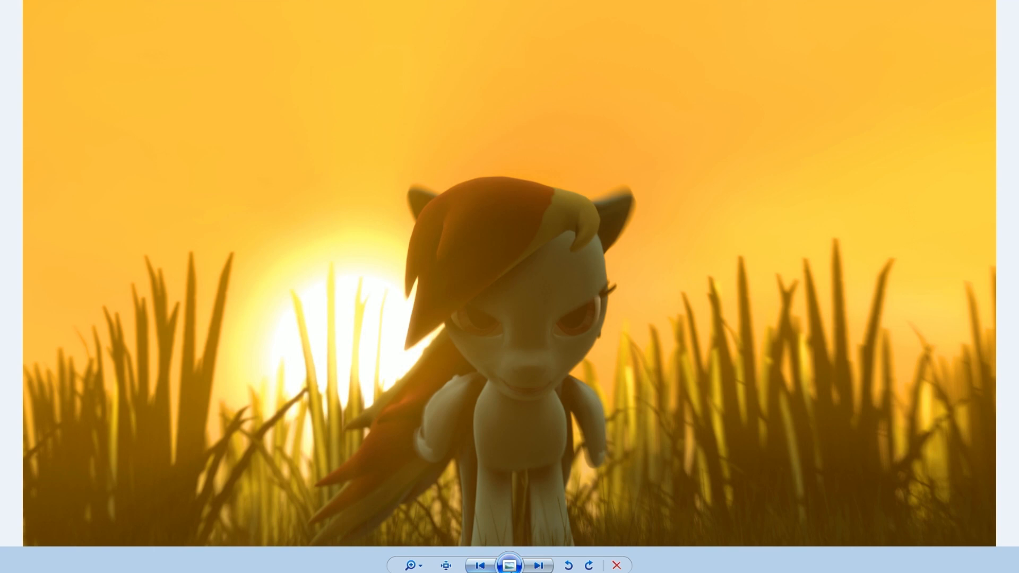
pyautogui.click(539, 568)
pyautogui.click(539, 567)
pyautogui.click(539, 567)
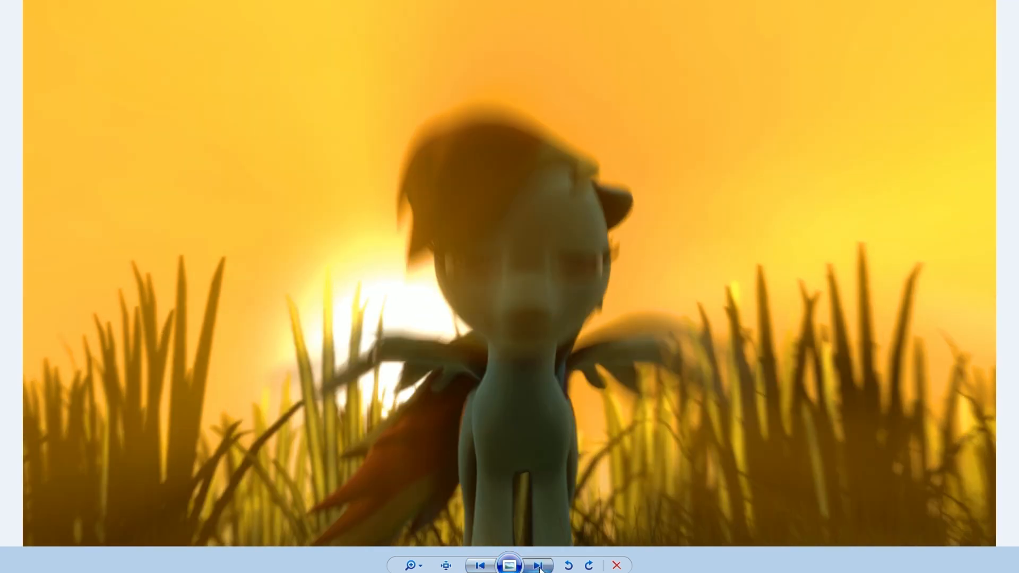
pyautogui.click(539, 568)
pyautogui.click(539, 568)
pyautogui.click(539, 567)
pyautogui.click(539, 567)
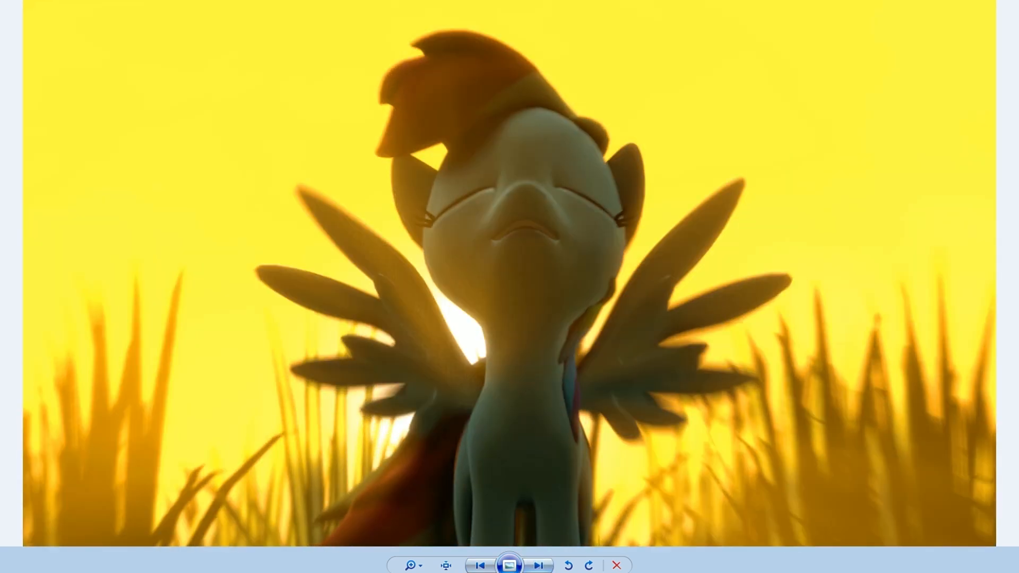
pyautogui.click(480, 567)
pyautogui.click(480, 566)
pyautogui.click(480, 566)
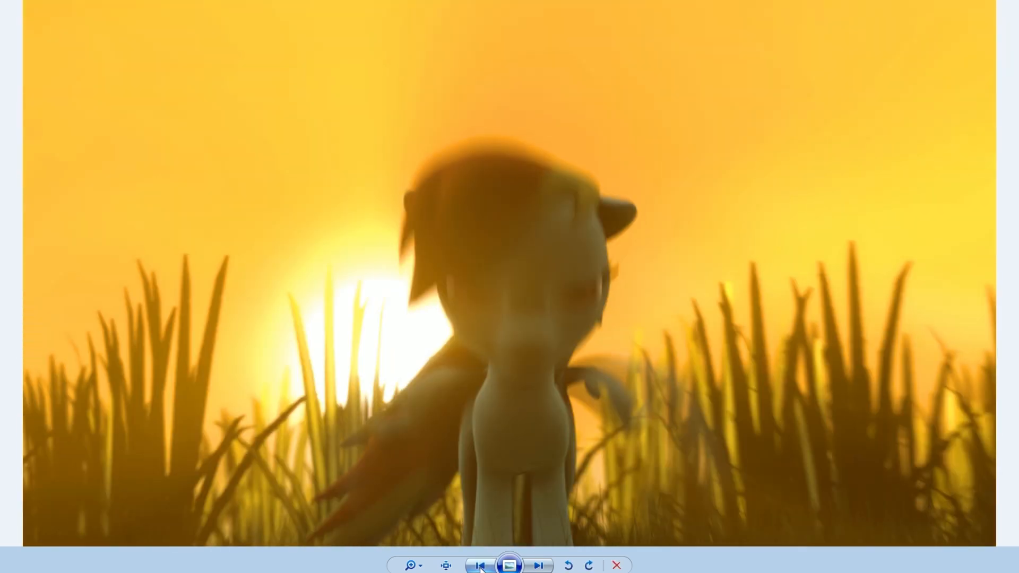
pyautogui.click(480, 566)
pyautogui.click(480, 567)
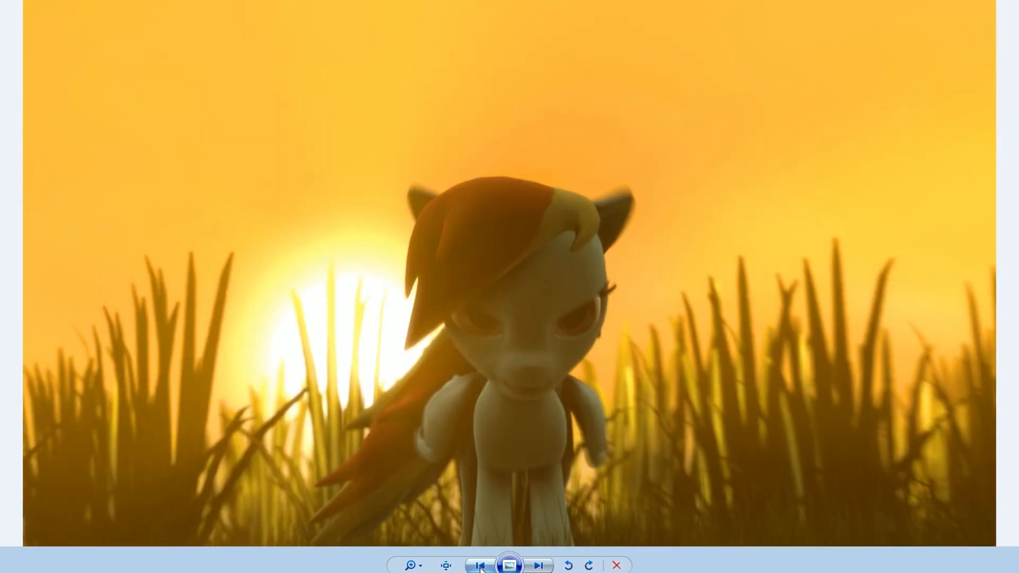
pyautogui.click(480, 567)
pyautogui.click(539, 568)
pyautogui.click(539, 568)
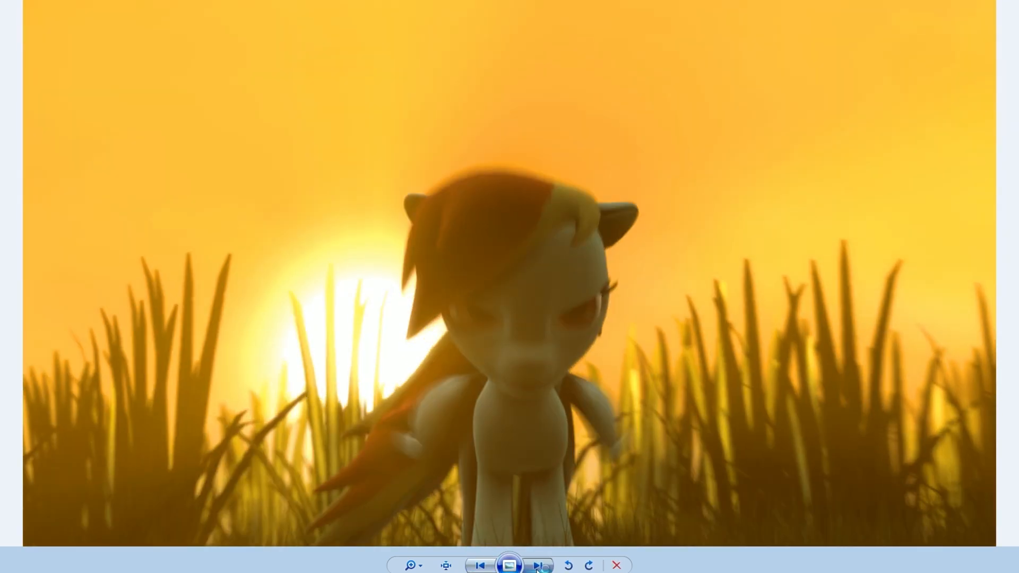
pyautogui.click(539, 568)
pyautogui.click(539, 567)
pyautogui.click(539, 568)
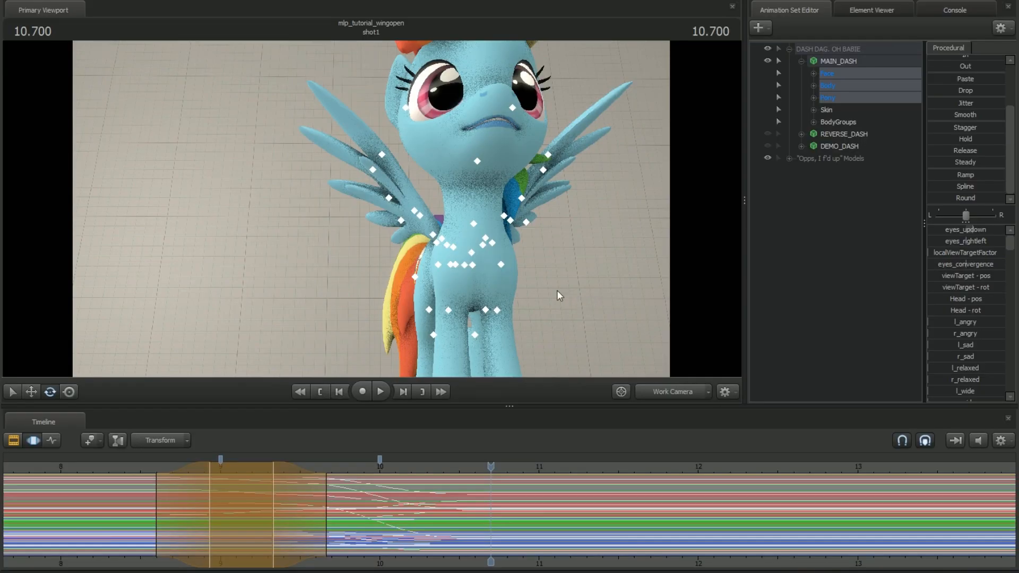
# Step: Switch back to Source Filmmaker, scrub the shot around 10.4 to recheck the spread wings, and collapse MAIN_DASH's control groups
pyautogui.moveTo(175, 522); pyautogui.dragTo(491, 522)
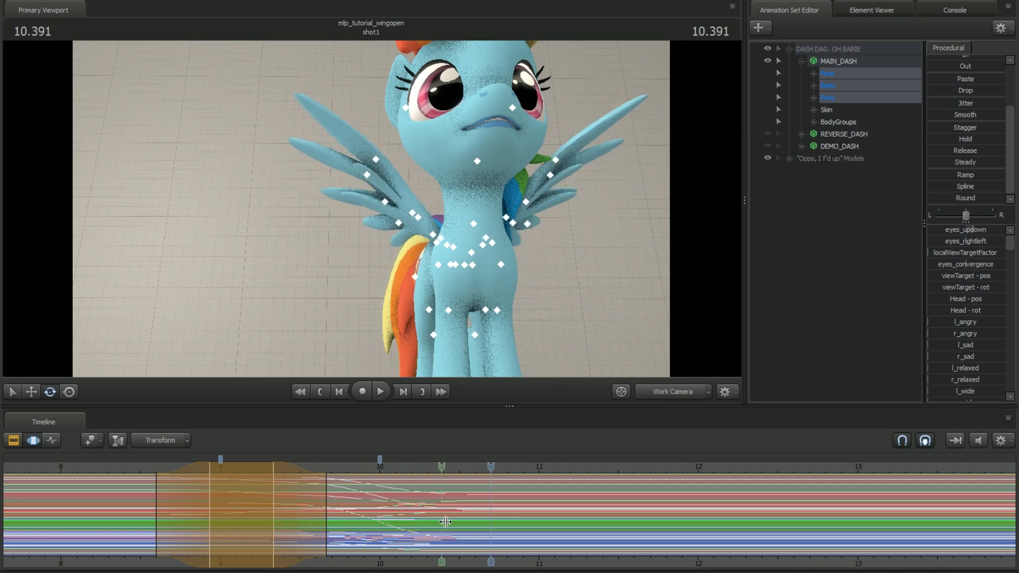
pyautogui.click(801, 61)
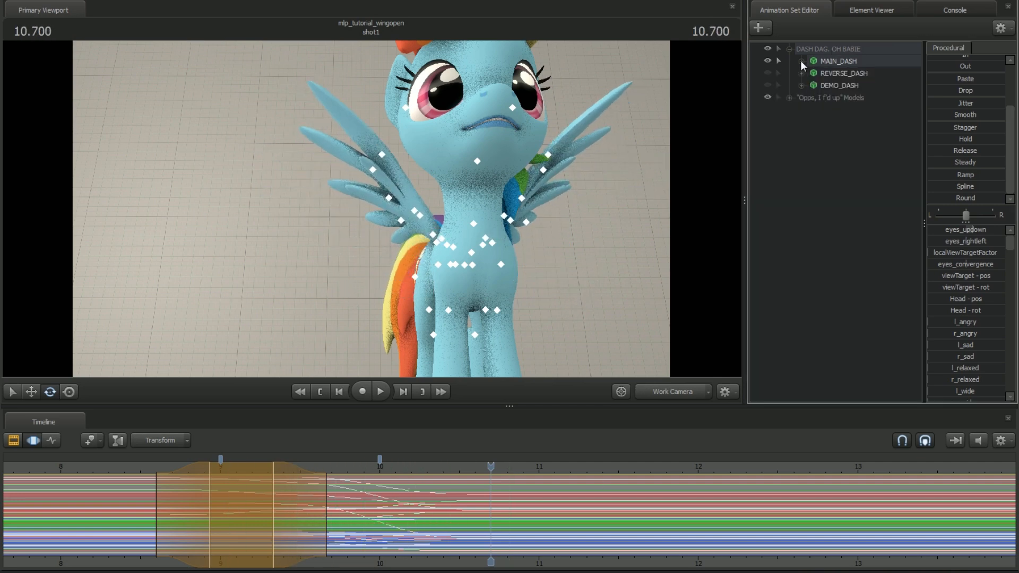
# Step: Show REVERSE_DASH in the scene, frame it, and scrub the shot between about 9.1 and 10.1 to check its wings closing
pyautogui.click(822, 73)
pyautogui.click(768, 72)
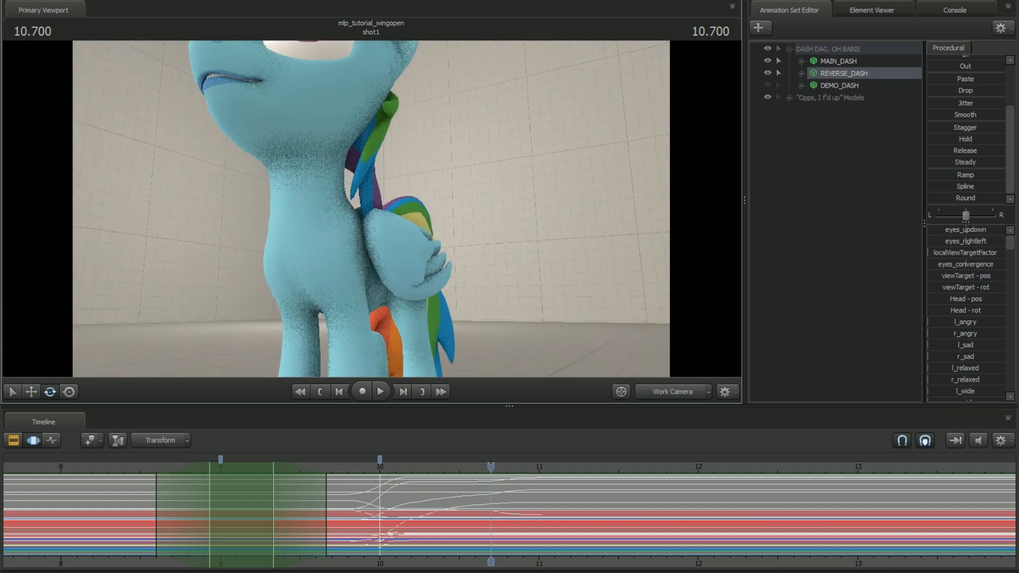
pyautogui.moveTo(371, 208); pyautogui.dragTo(324, 212)
pyautogui.moveTo(392, 498); pyautogui.dragTo(241, 499)
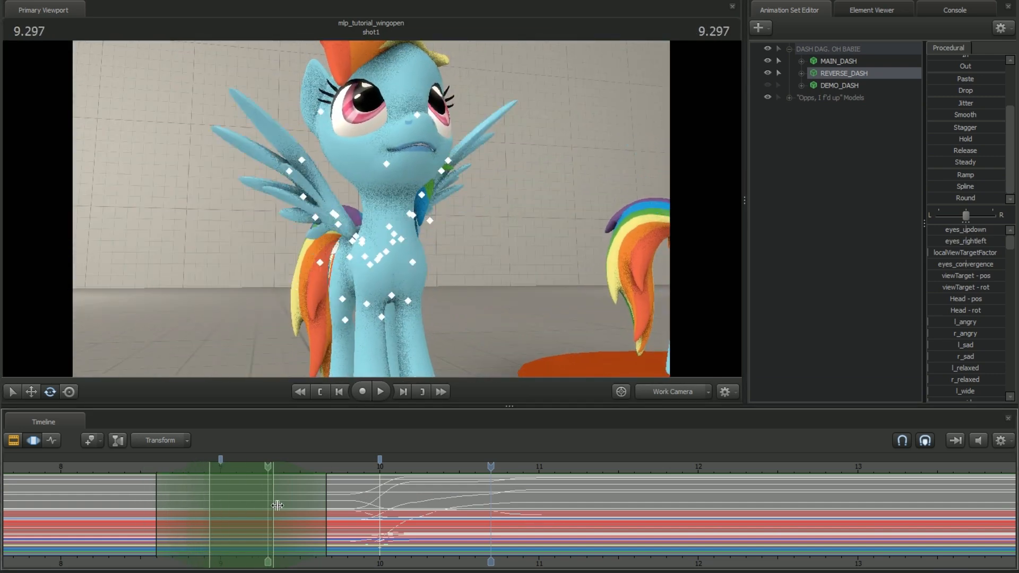
pyautogui.moveTo(333, 507); pyautogui.dragTo(292, 501)
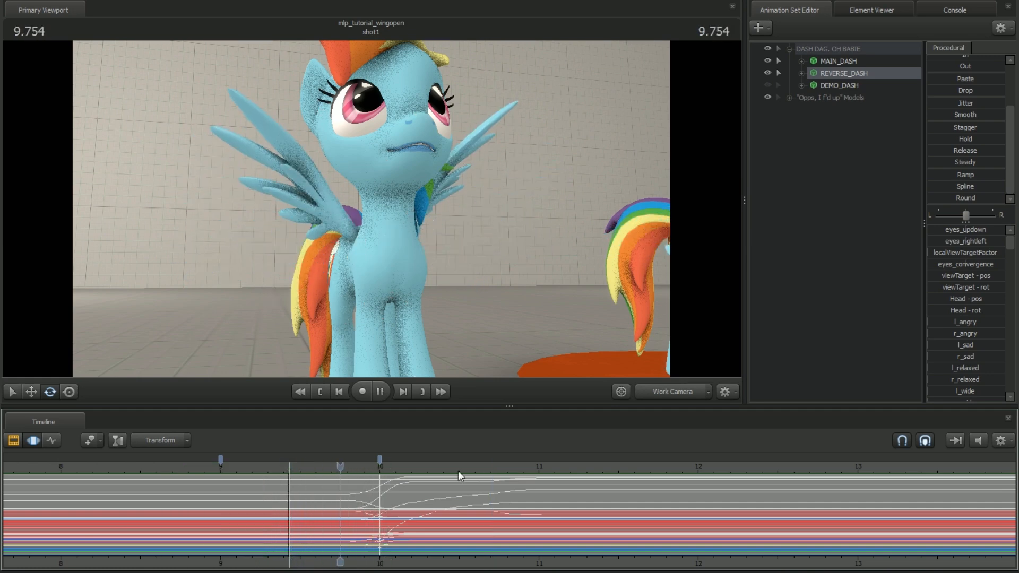
# Step: Play back the shot repeatedly from before the 10-second mark to review REVERSE_DASH's spread-to-closed wing transition up close
pyautogui.press('space')
pyautogui.moveTo(424, 265); pyautogui.dragTo(393, 254)
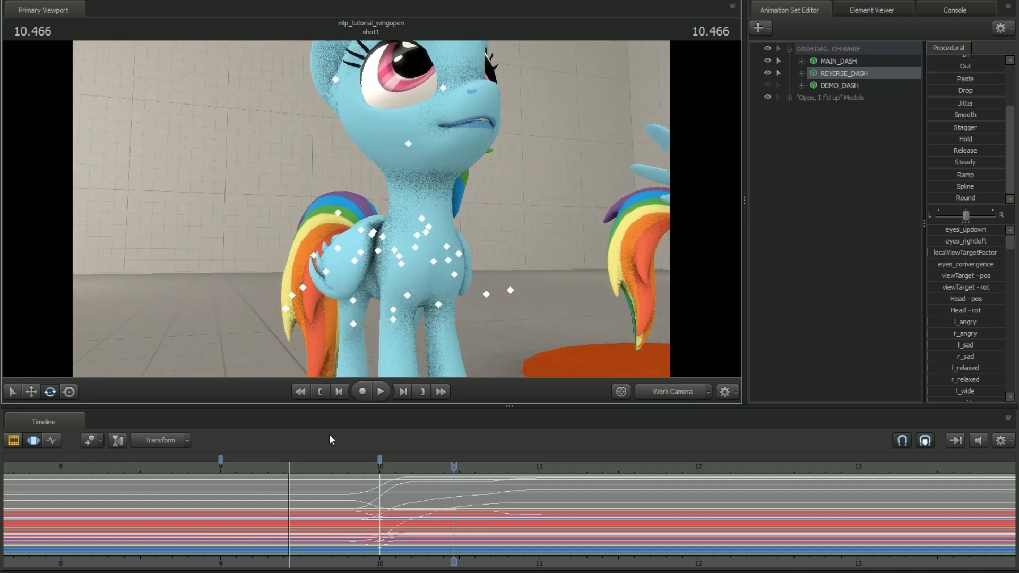
pyautogui.click(318, 485)
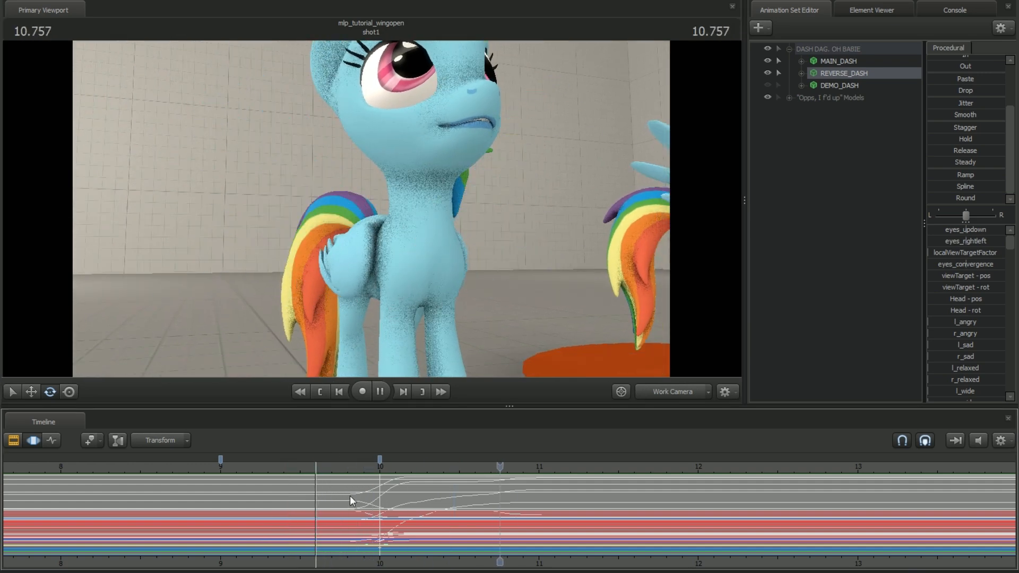
pyautogui.press('space')
pyautogui.click(214, 484)
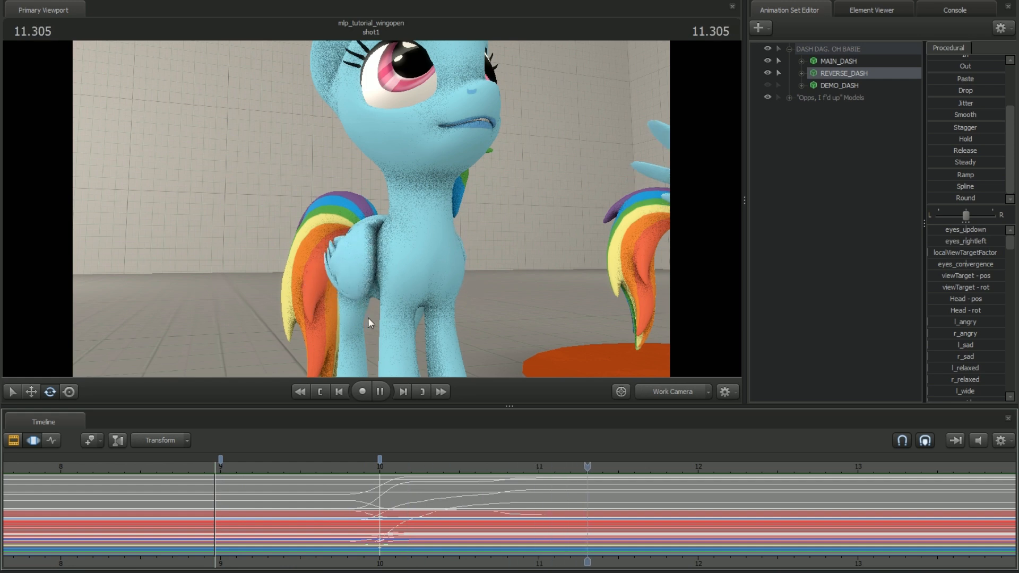
pyautogui.click(172, 469)
pyautogui.press('space')
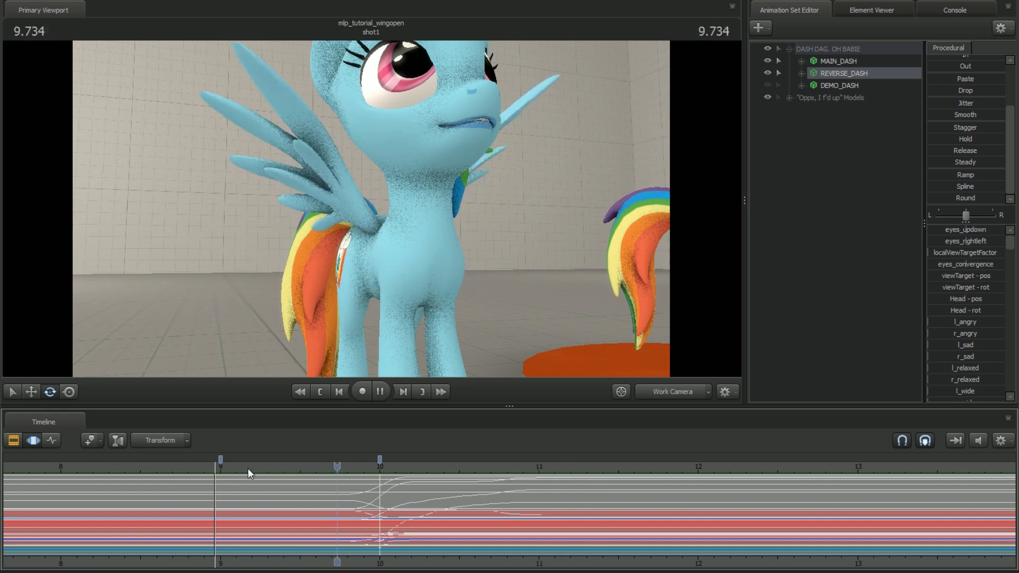
pyautogui.press('space')
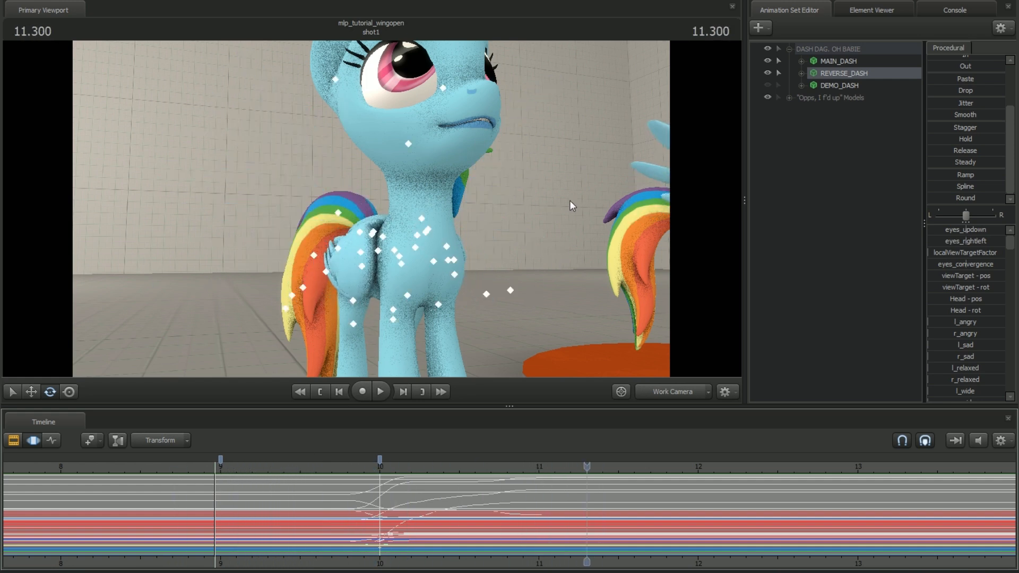
# Step: Frame REVERSE_DASH and MAIN_DASH together and scrub around 10 to 11 to compare their closing and opening wing animations
pyautogui.moveTo(571, 203); pyautogui.dragTo(608, 229)
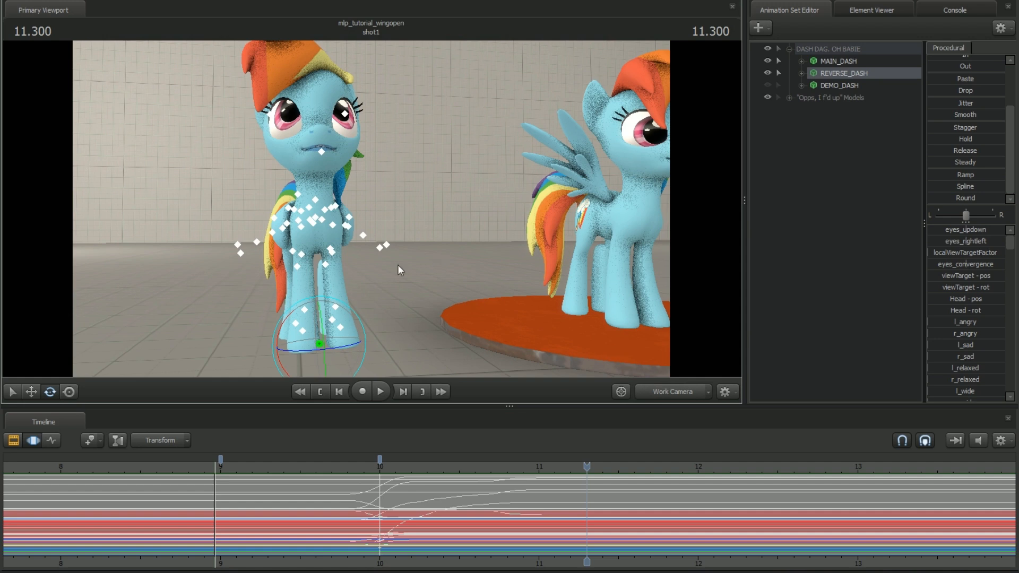
pyautogui.moveTo(366, 507); pyautogui.dragTo(480, 512)
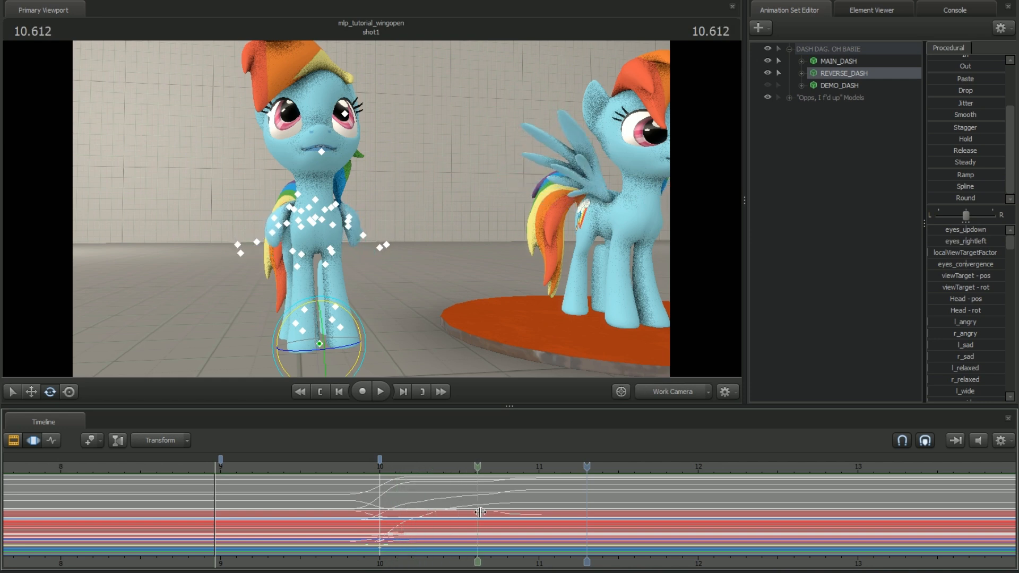
pyautogui.moveTo(552, 513); pyautogui.dragTo(469, 528)
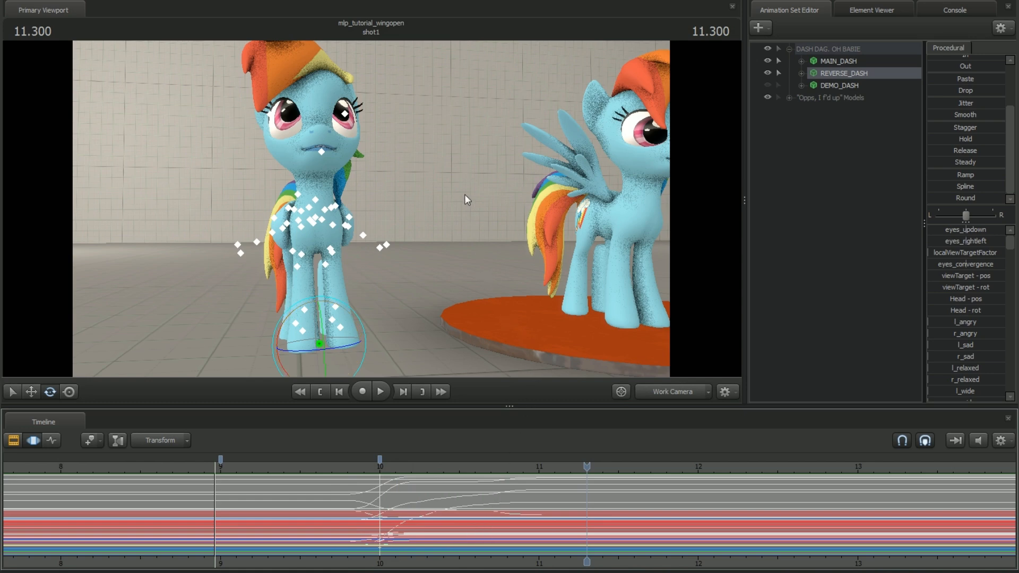
pyautogui.moveTo(463, 232); pyautogui.dragTo(510, 212)
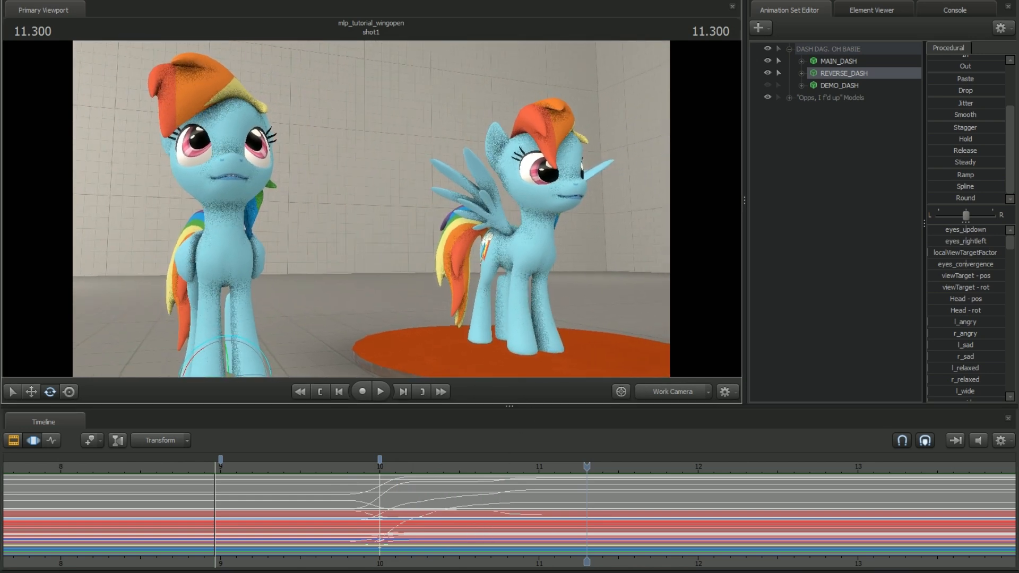
pyautogui.moveTo(371, 208)
pyautogui.mouseDown()
pyautogui.moveTo(377, 215)
pyautogui.moveTo(371, 208)
pyautogui.mouseUp()
pyautogui.press('w')
pyautogui.press('s')
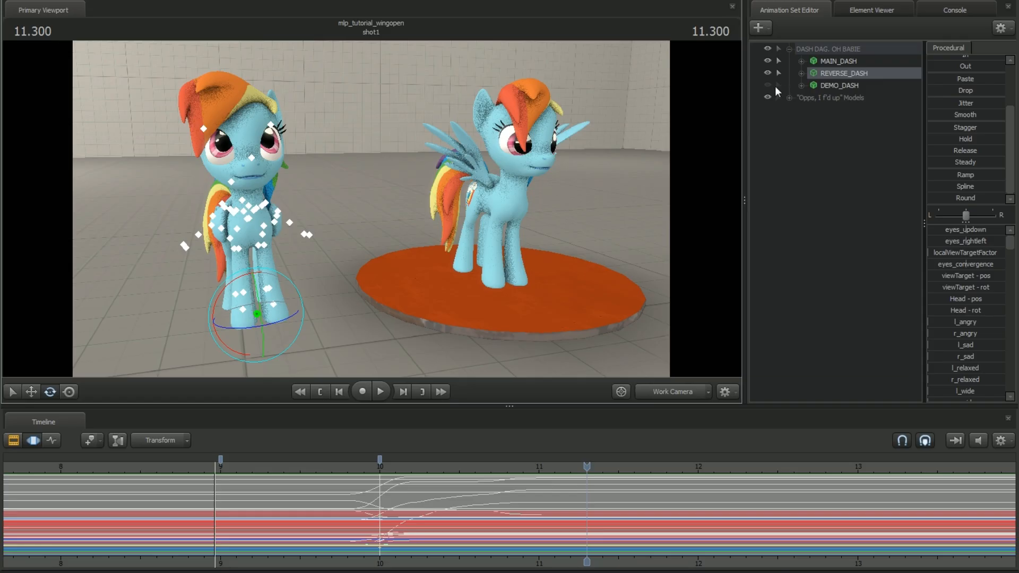
# Step: Show DEMO_DASH in the scene and frame it from the front in the viewport
pyautogui.click(768, 86)
pyautogui.moveTo(706, 154); pyautogui.dragTo(870, 148)
pyautogui.moveTo(371, 209); pyautogui.dragTo(247, 146)
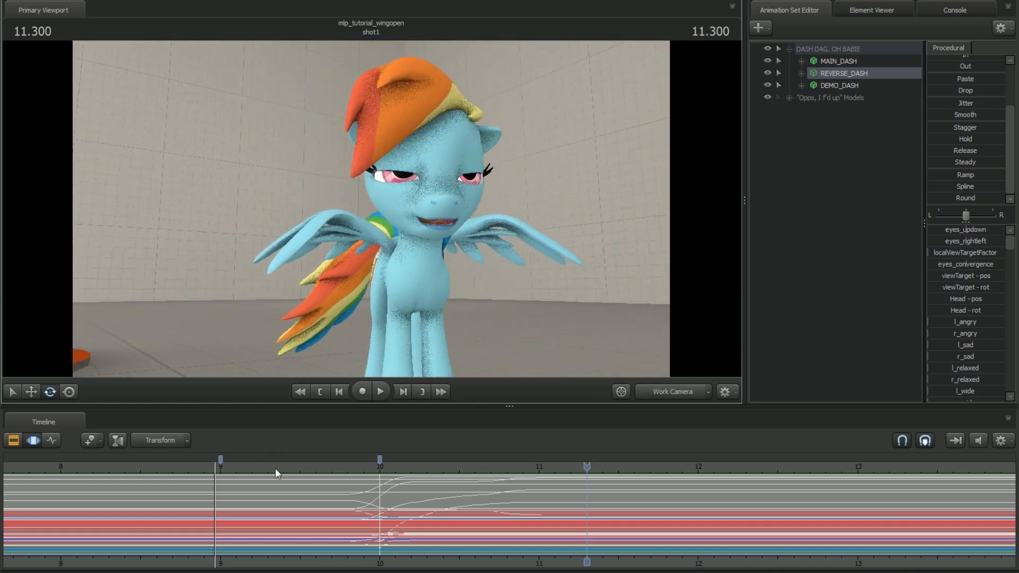
# Step: Play back DEMO_DASH's full animation from earlier in the shot to review its wings opening in context
pyautogui.click(140, 466)
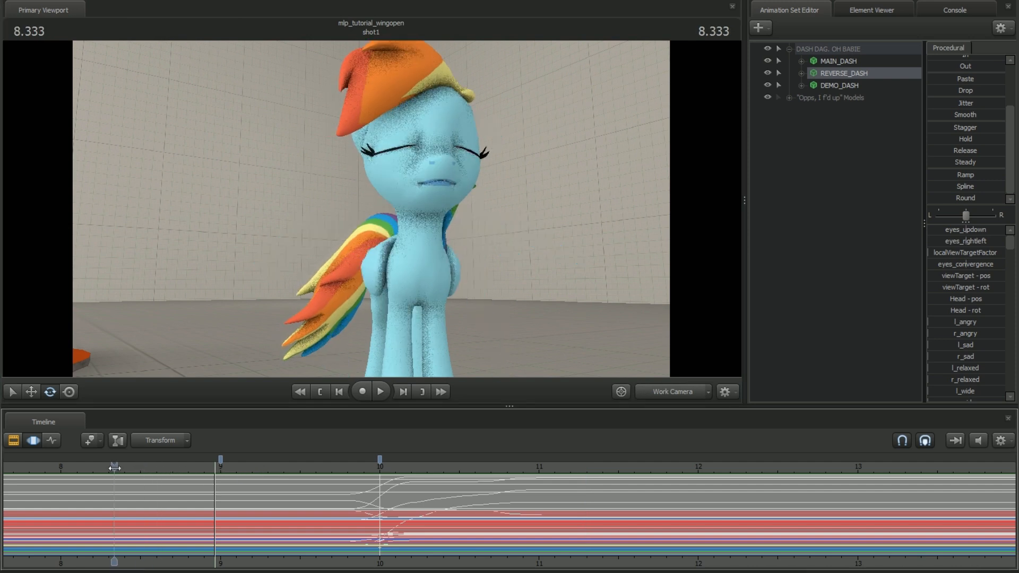
pyautogui.scroll(-3, 103, 545)
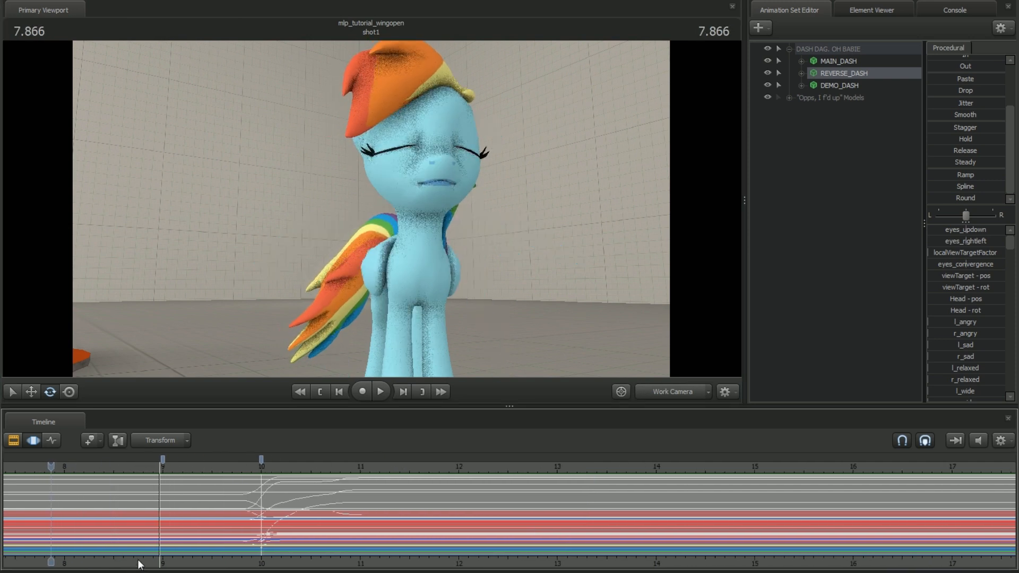
pyautogui.moveTo(136, 562); pyautogui.dragTo(387, 482, button='middle')
pyautogui.click(282, 467)
pyautogui.press('space')
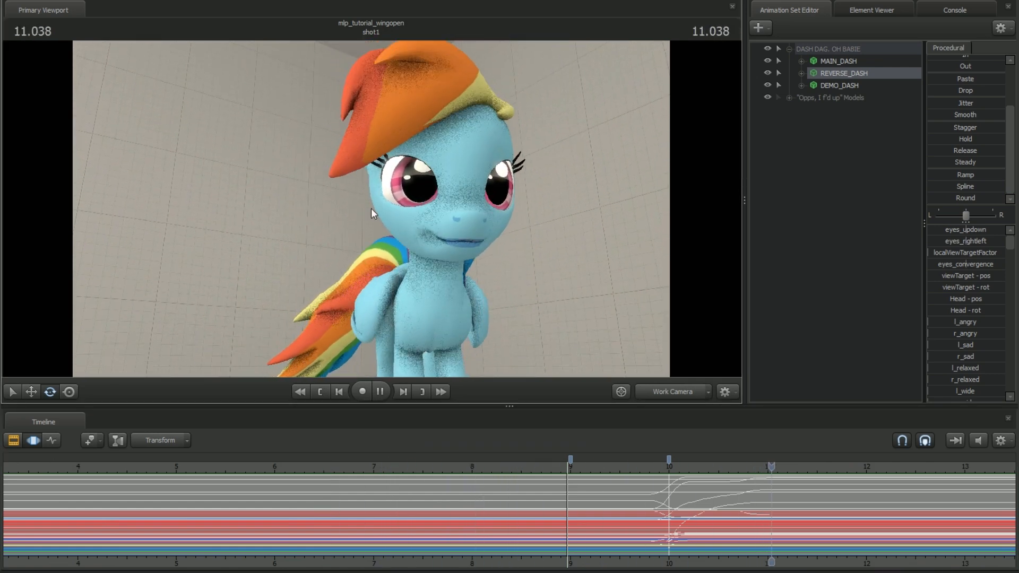
pyautogui.press('space')
pyautogui.moveTo(859, 536)
pyautogui.mouseDown(button='middle')
pyautogui.moveTo(787, 520)
pyautogui.moveTo(801, 513)
pyautogui.moveTo(713, 513)
pyautogui.moveTo(635, 491)
pyautogui.moveTo(623, 467)
pyautogui.mouseUp(button='middle')
pyautogui.press('space')
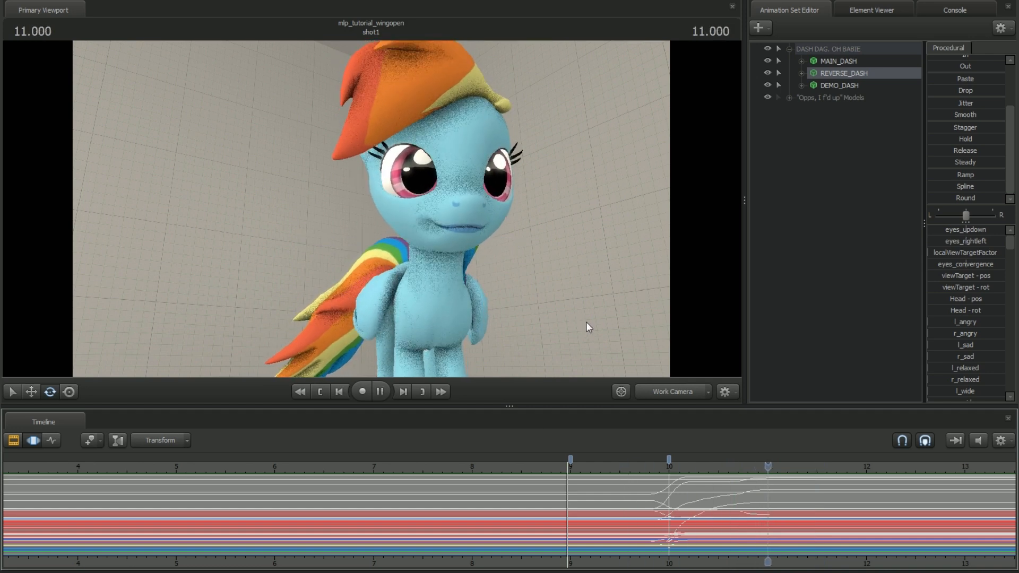
pyautogui.press('space')
# Step: Frame DEMO_DASH from its side and scrub back and forth through the shot to examine its wing change
pyautogui.moveTo(597, 220); pyautogui.dragTo(562, 313)
pyautogui.press('s')
pyautogui.press('s')
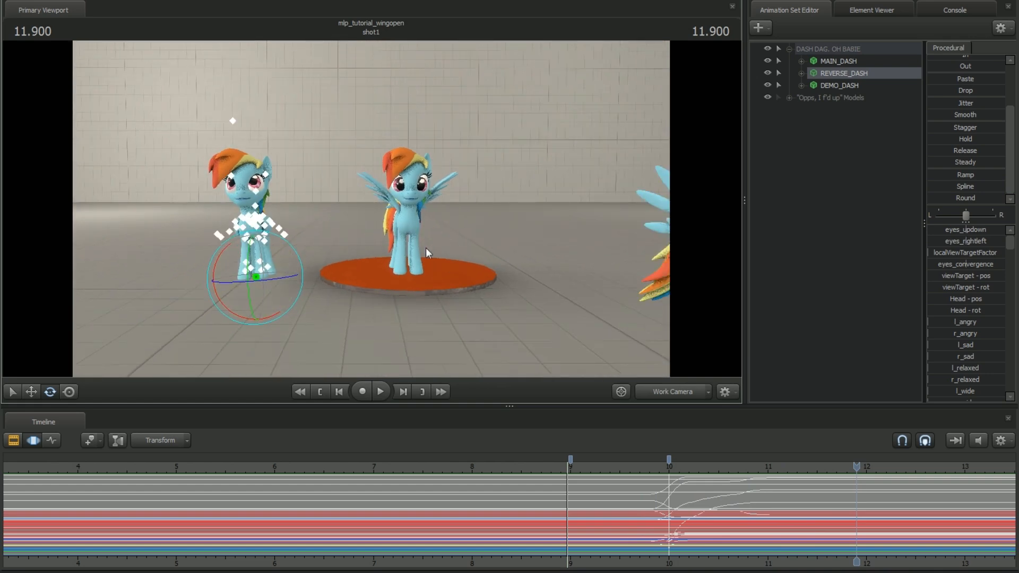
pyautogui.press('w')
pyautogui.moveTo(430, 247); pyautogui.dragTo(504, 231)
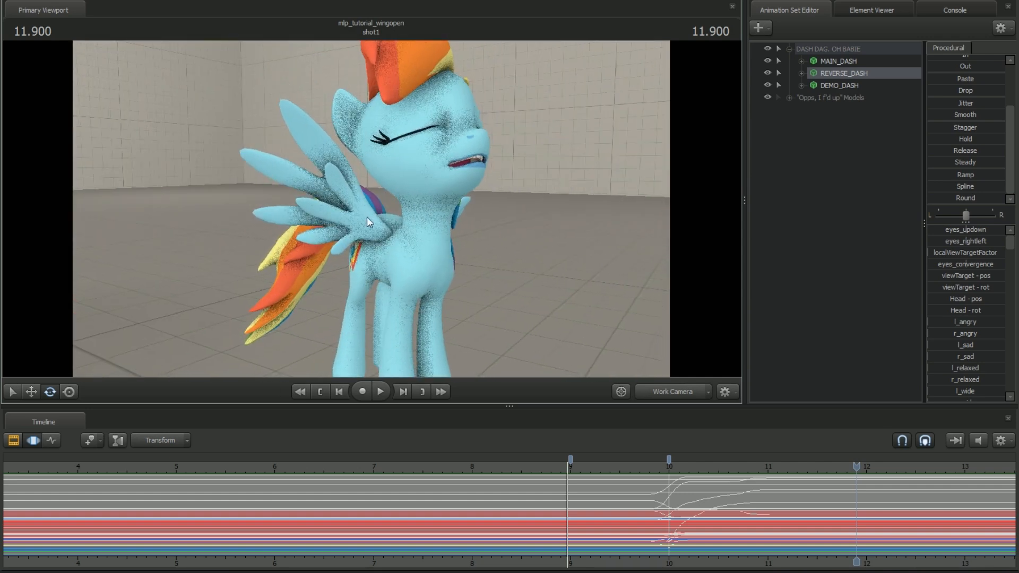
pyautogui.moveTo(534, 466); pyautogui.dragTo(834, 528)
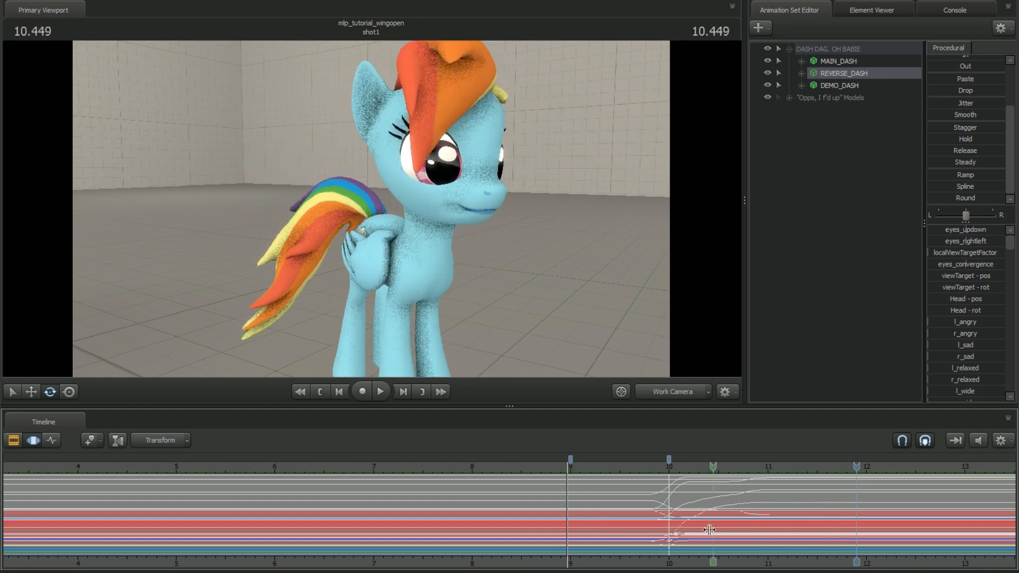
pyautogui.moveTo(836, 530); pyautogui.dragTo(492, 493)
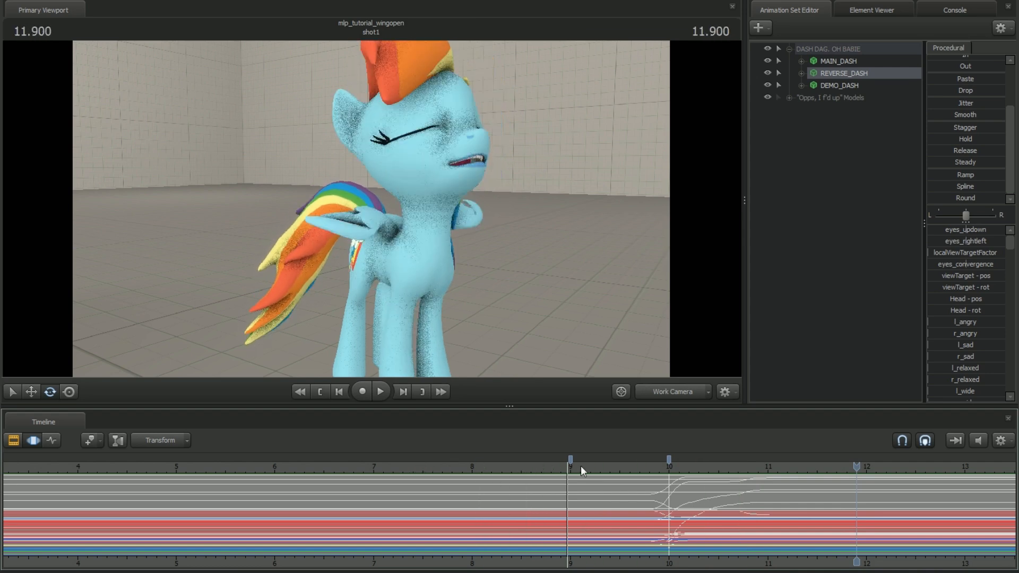
# Step: Pull the work camera back to view DEMO_DASH from its other side with all three Dash models in frame
pyautogui.press('d')
pyautogui.press('s')
pyautogui.moveTo(594, 305); pyautogui.dragTo(479, 326)
pyautogui.press('d')
pyautogui.press('s')
pyautogui.press('ctrl')
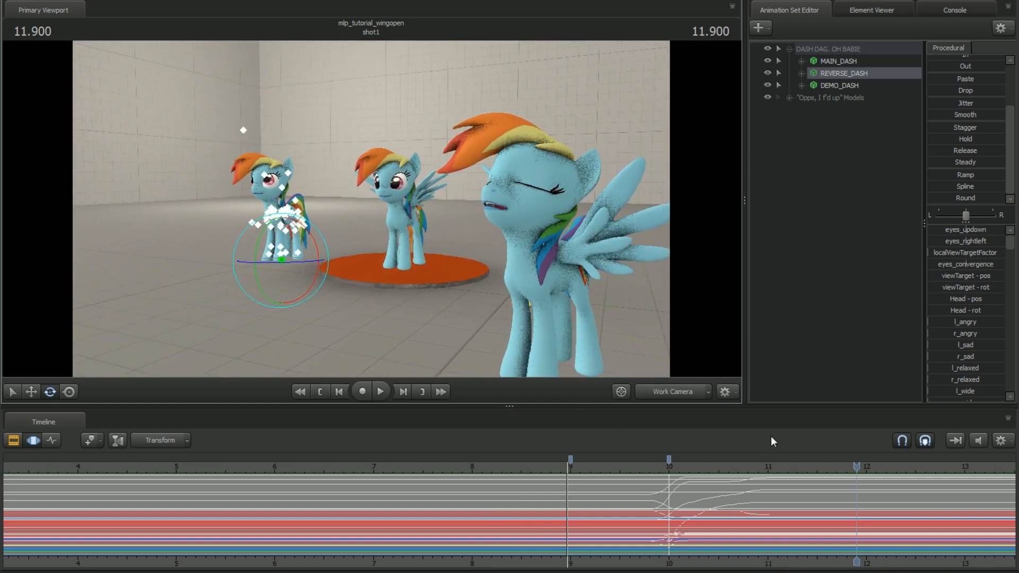